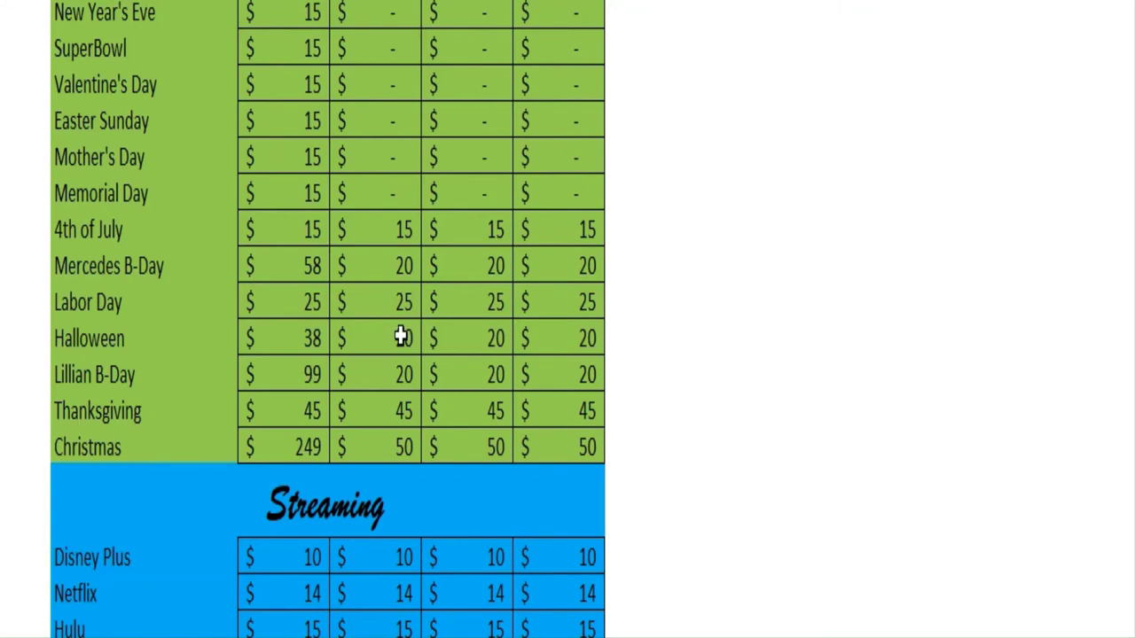
Set the Labor Day holiday amounts for July, August and September to 10 each.
left_click(394, 302)
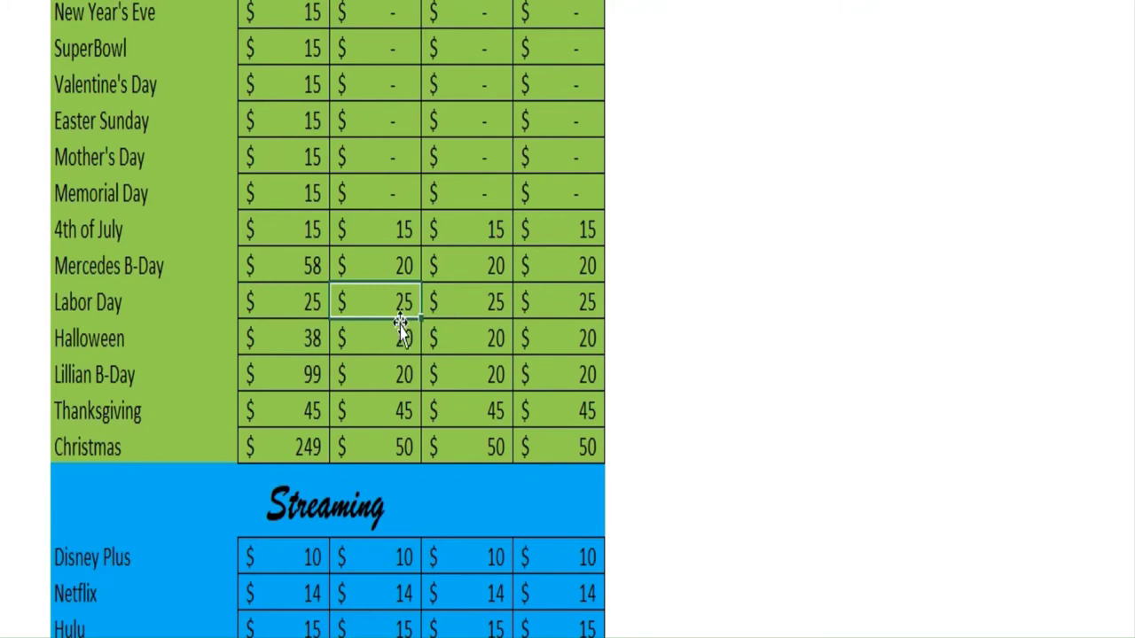
type("10")
key("Tab")
key("Tab")
type("10")
key("Return")
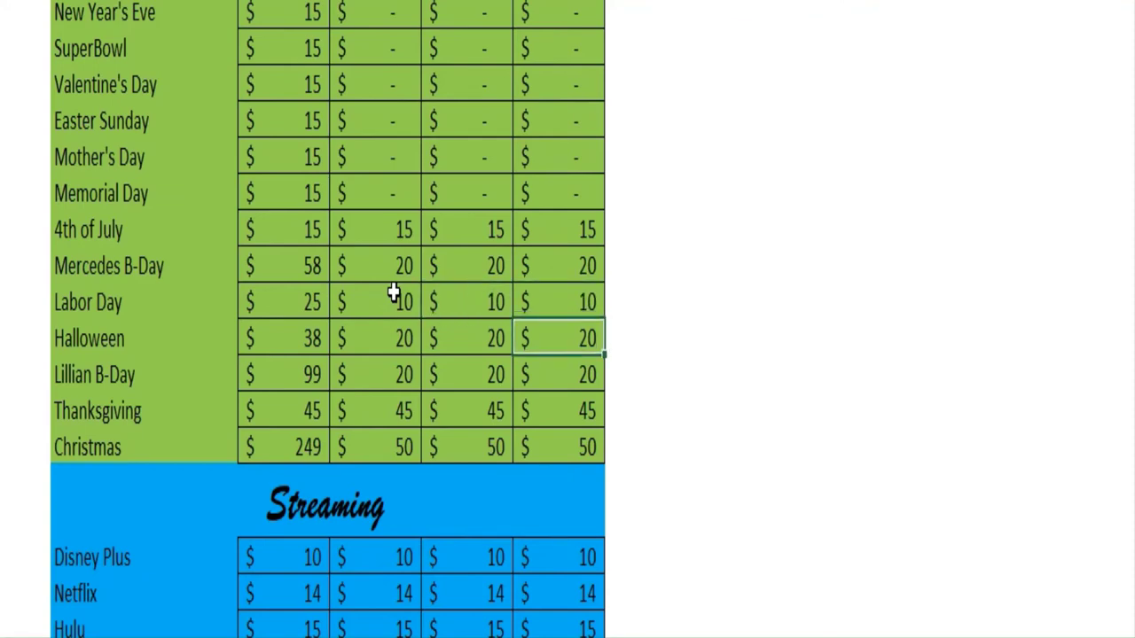
Add 15 to the July Prepping formula in Cash Envelopes, making it =50+90+10+15.
scroll(393, 291, "up", 7)
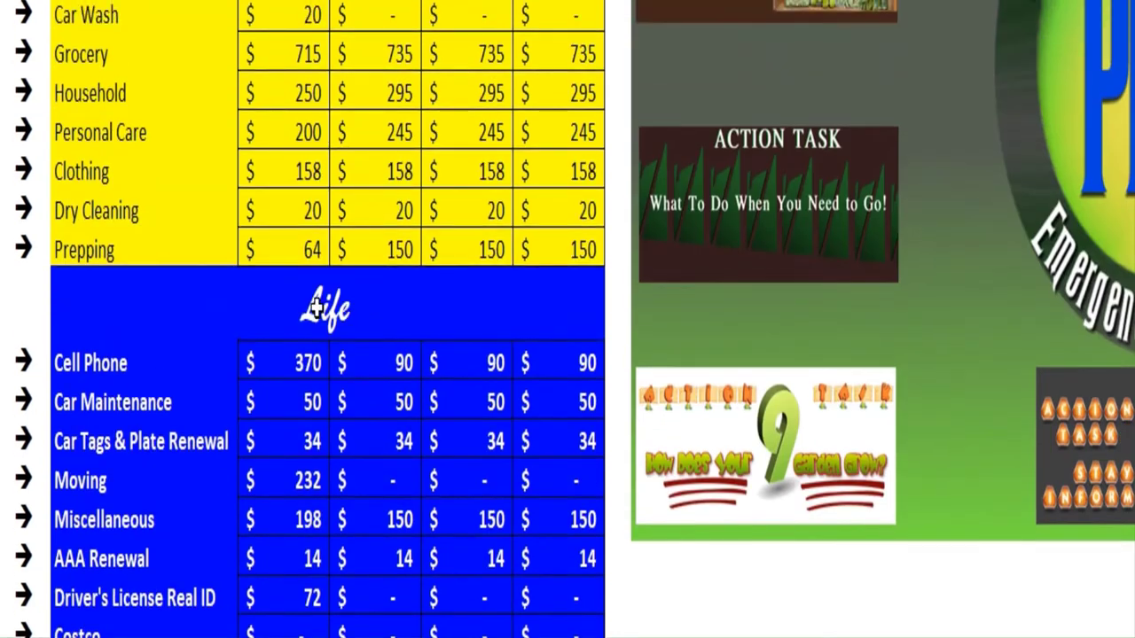
left_click(303, 249)
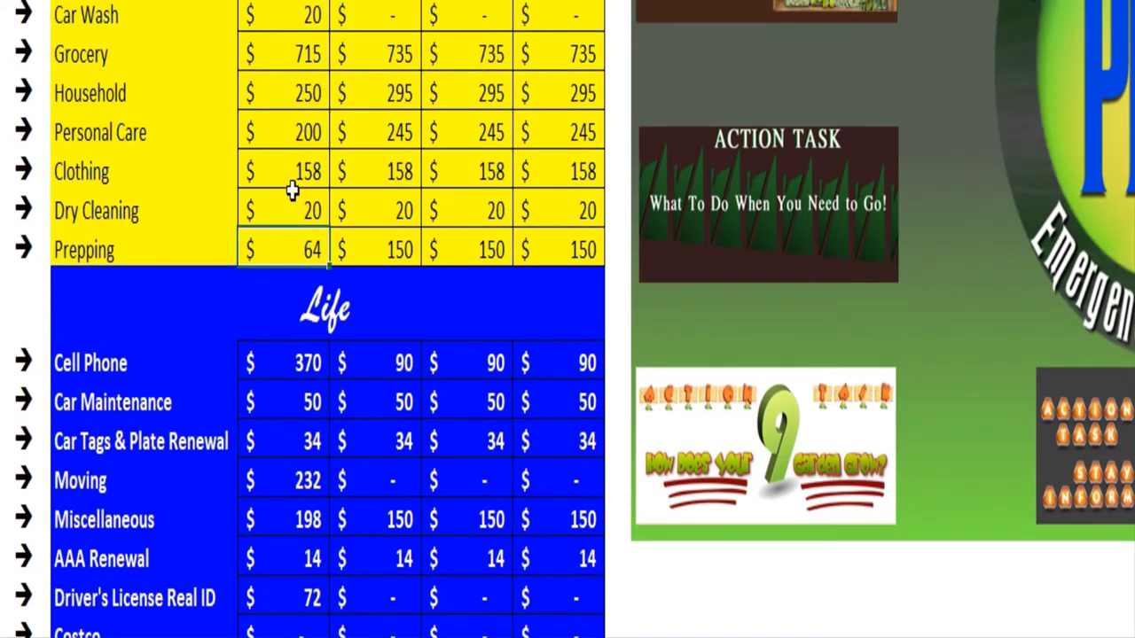
left_click(390, 245)
key("F2")
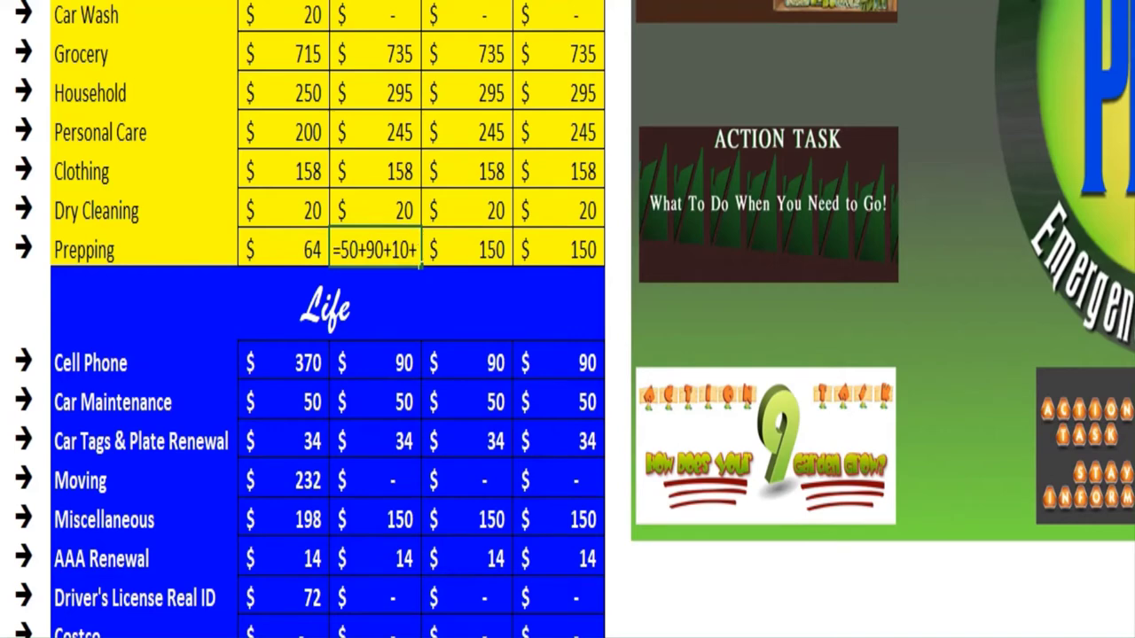
type("+15")
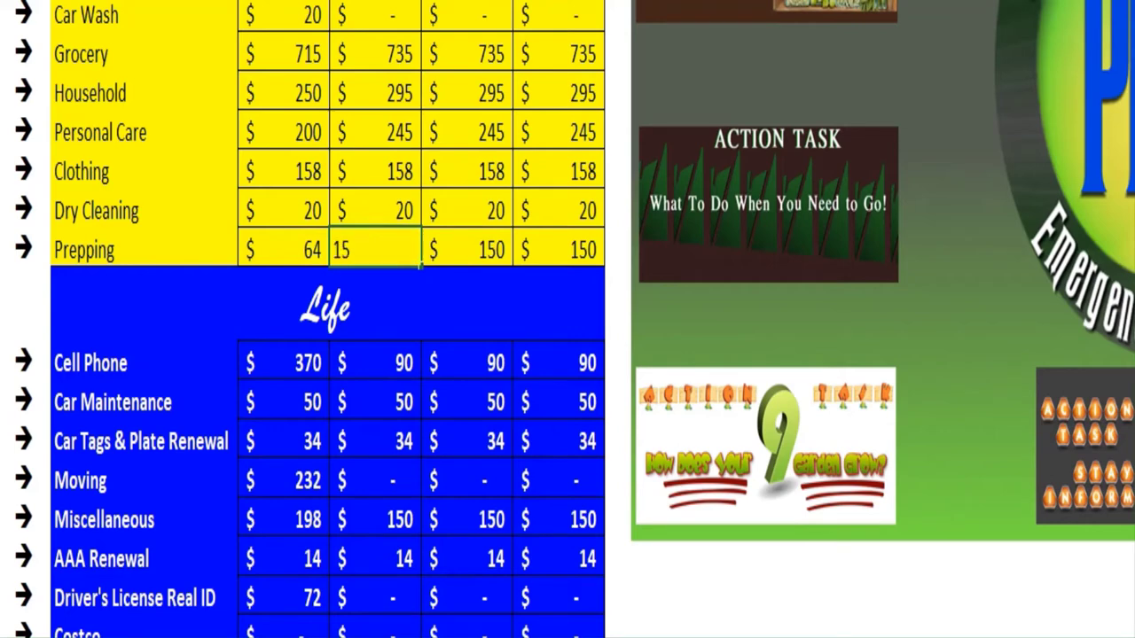
key("Return")
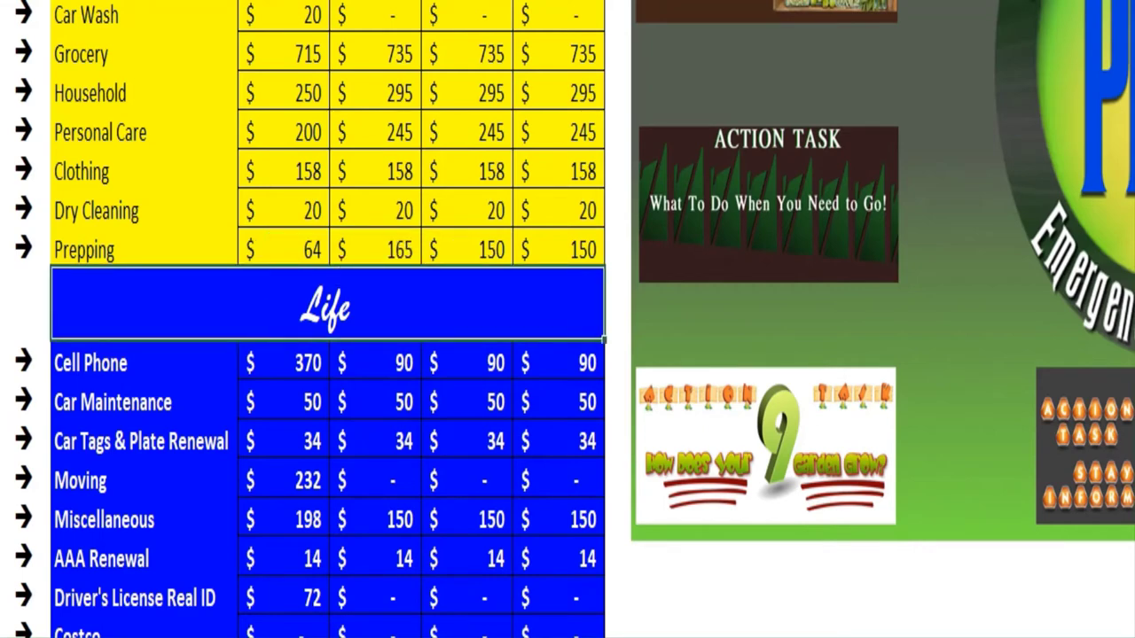
Add 15 to the August Prepping formula and fill the July and August Prepping cells across into September.
left_click(475, 247)
key("F2")
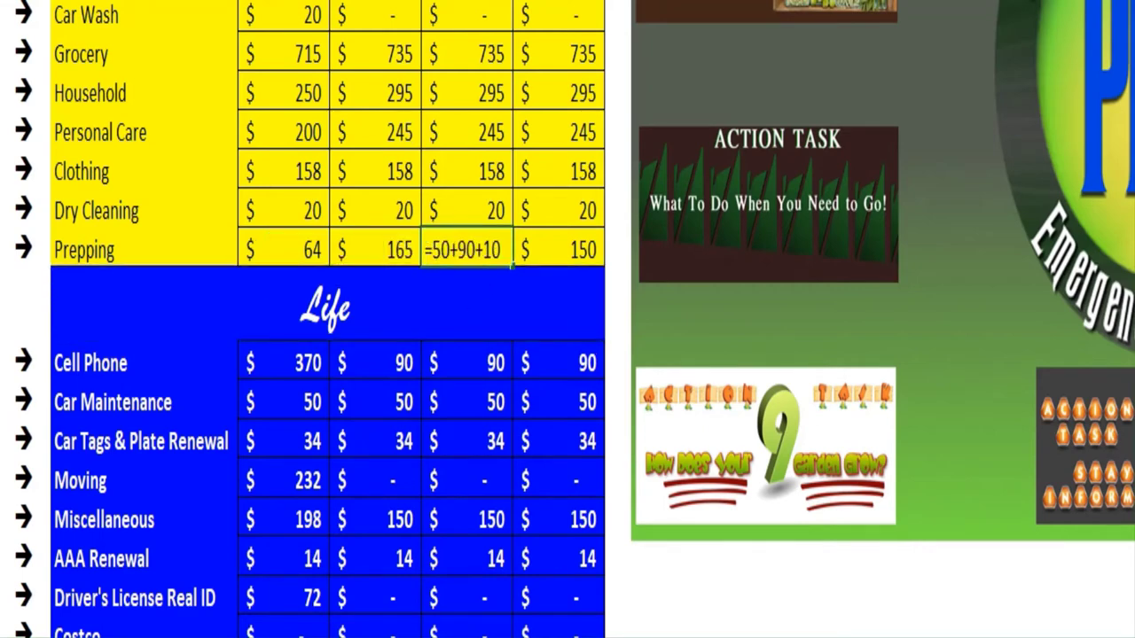
type("+")
key("Escape")
type("15")
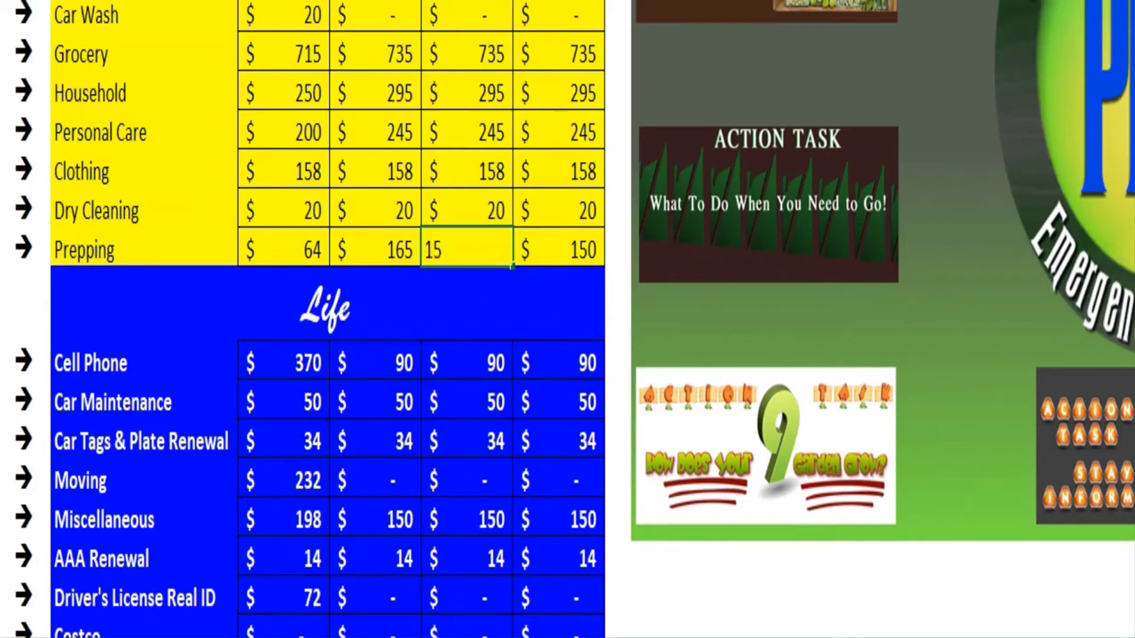
type("6")
key("Return")
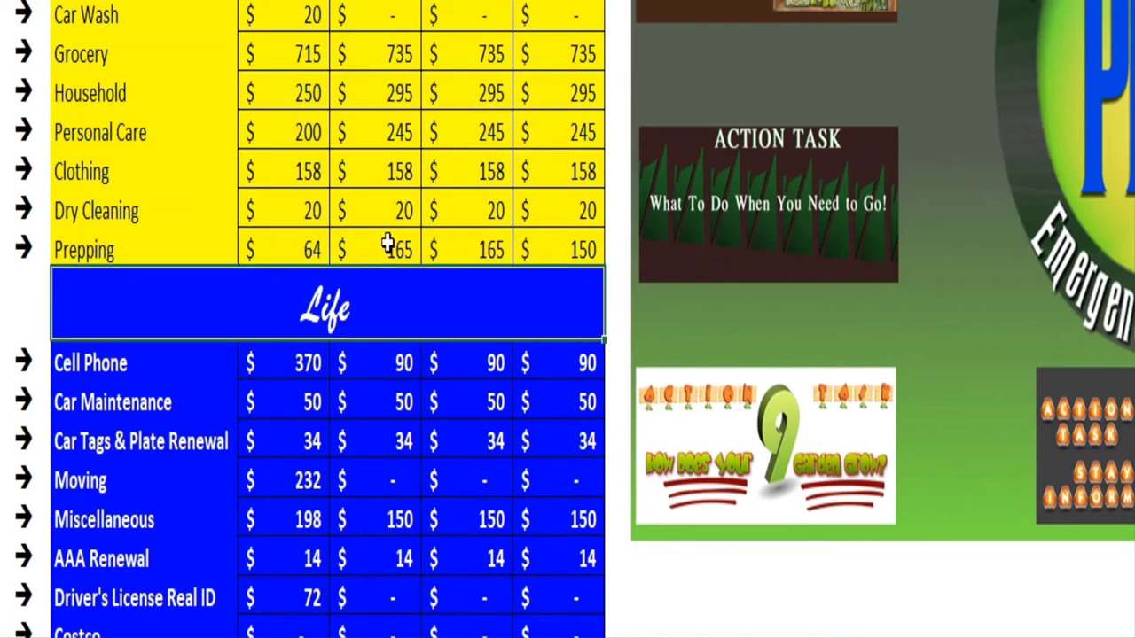
left_click_drag(384, 248, 438, 251)
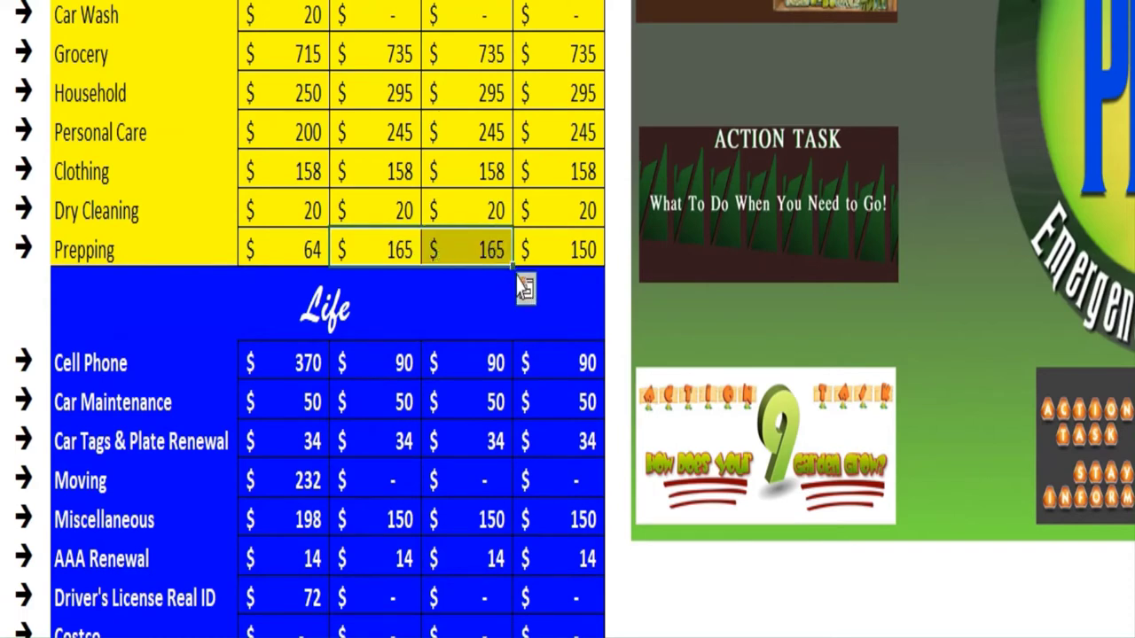
left_click_drag(512, 266, 592, 268)
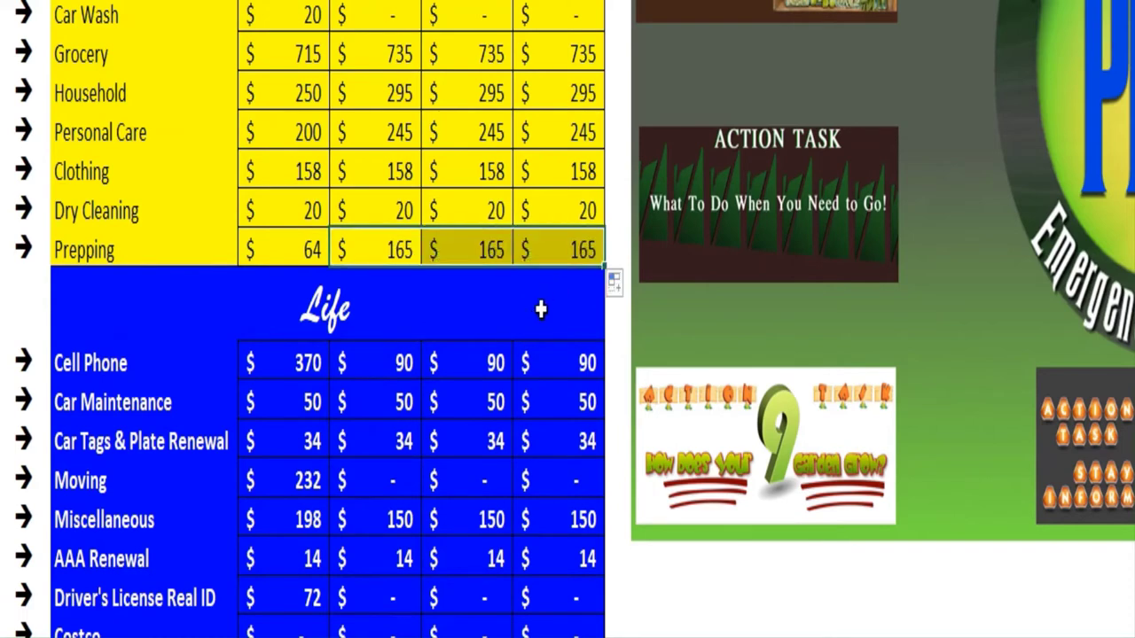
Check the monthly budget totals and set the Halloween amounts for July, August and September to 10 each.
scroll(538, 310, "up", 4)
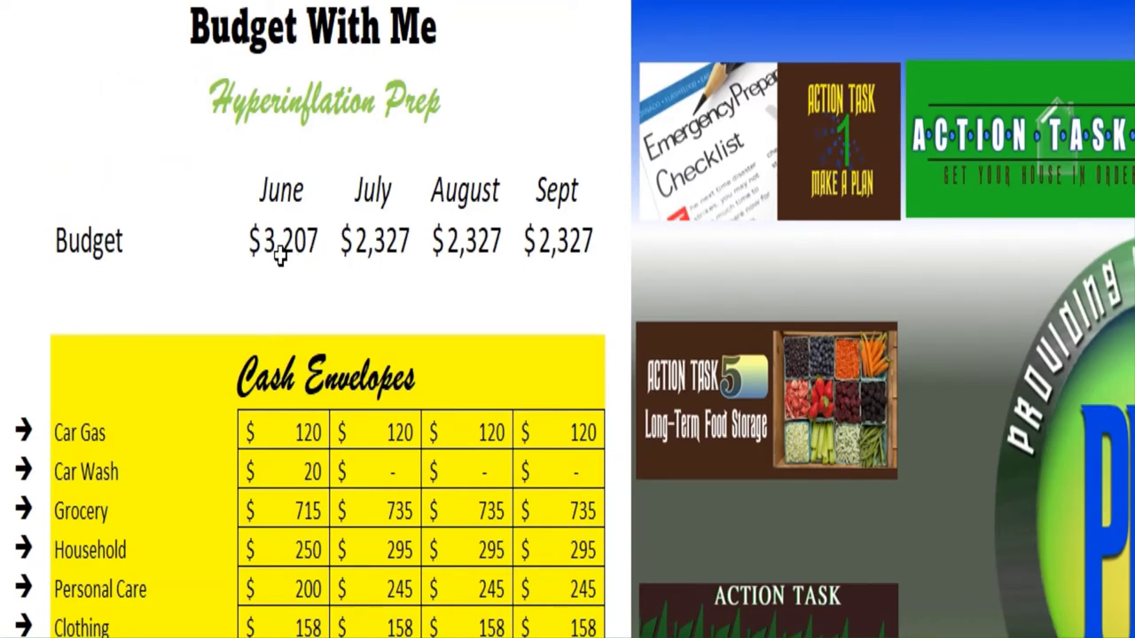
scroll(373, 285, "down", 12)
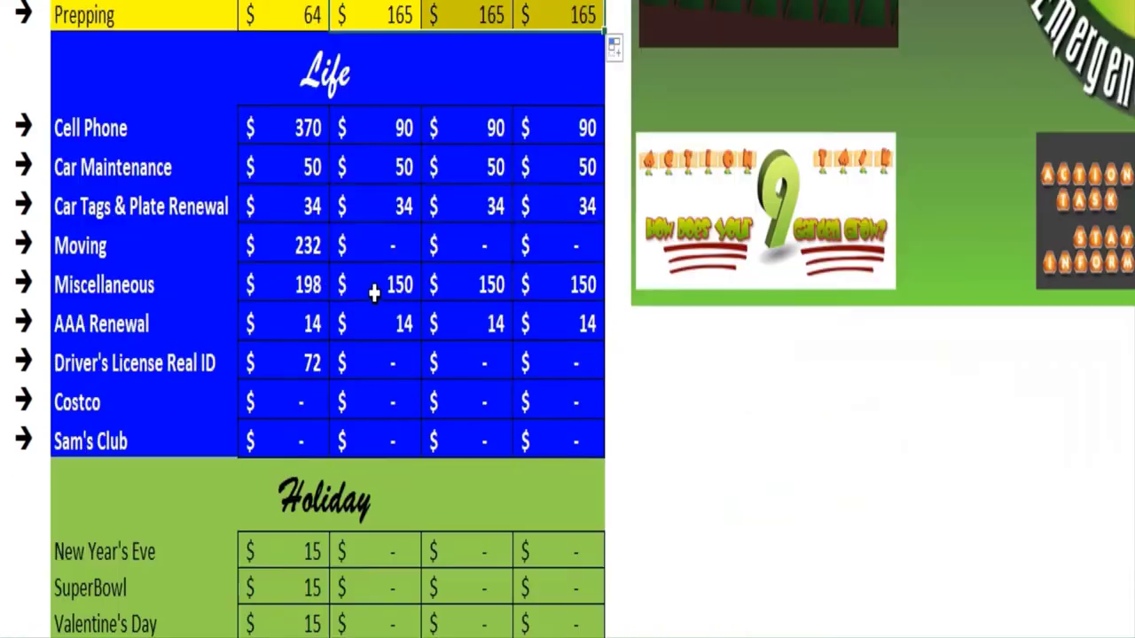
scroll(375, 275, "up", 2)
scroll(374, 269, "up", 10)
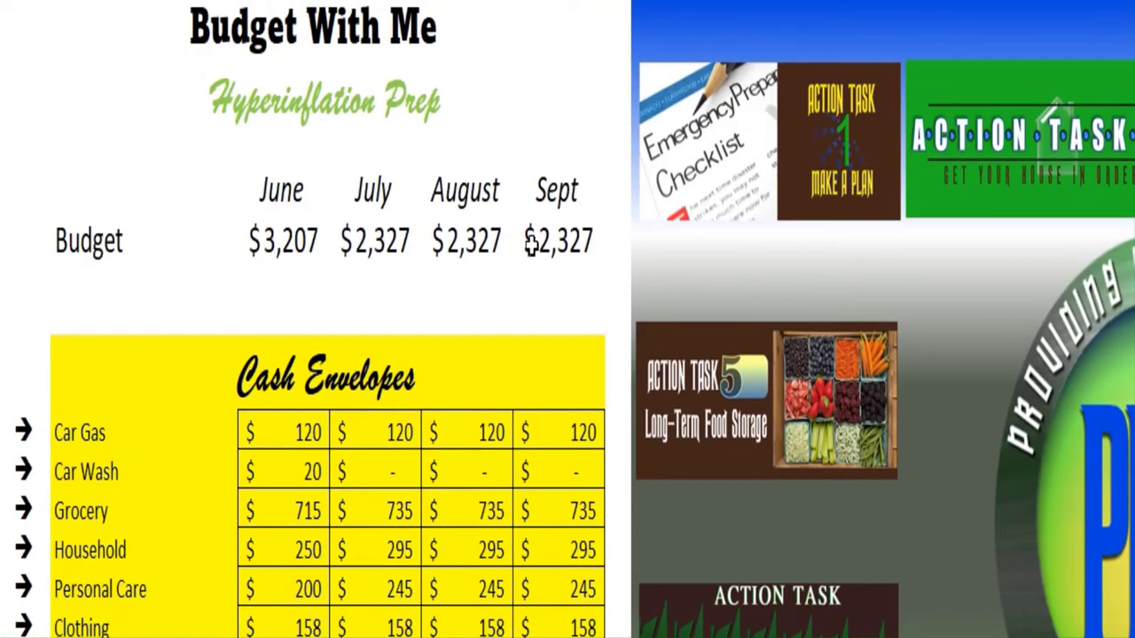
scroll(517, 298, "down", 5)
scroll(479, 339, "down", 5)
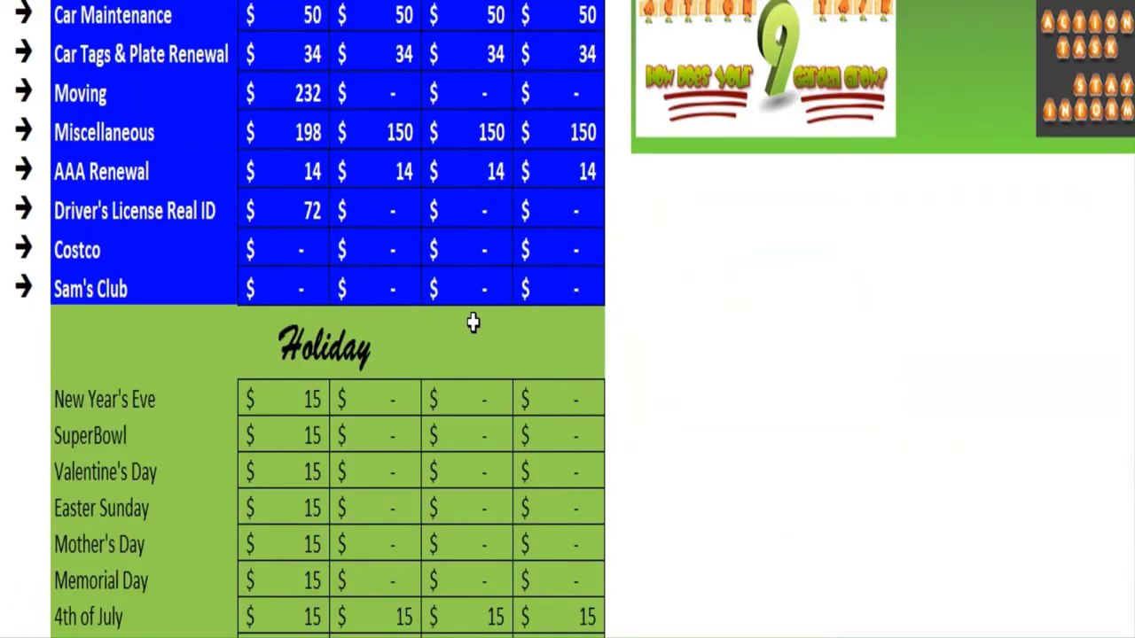
scroll(373, 419, "down", 2)
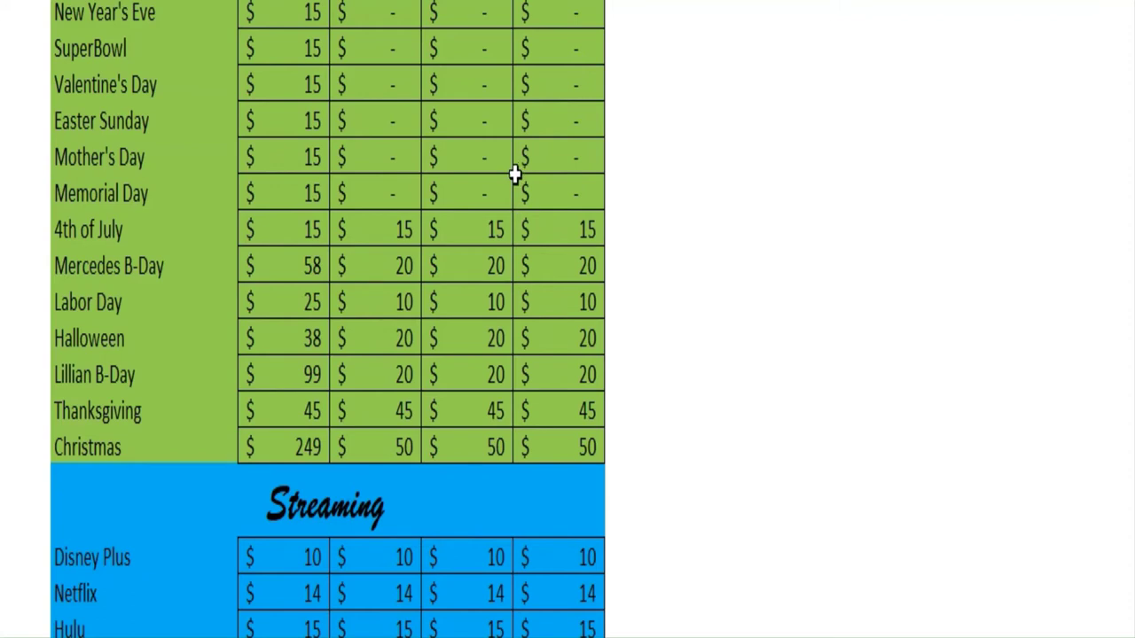
left_click(376, 335)
type("10")
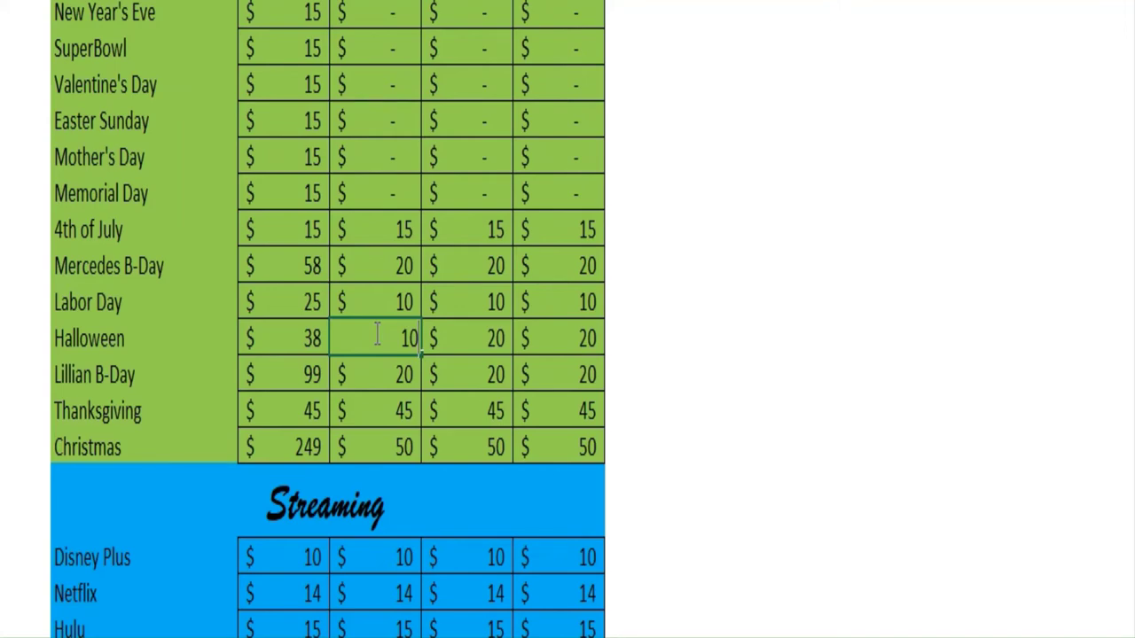
key("Tab")
type("10")
key("Tab")
type("10")
key("Down")
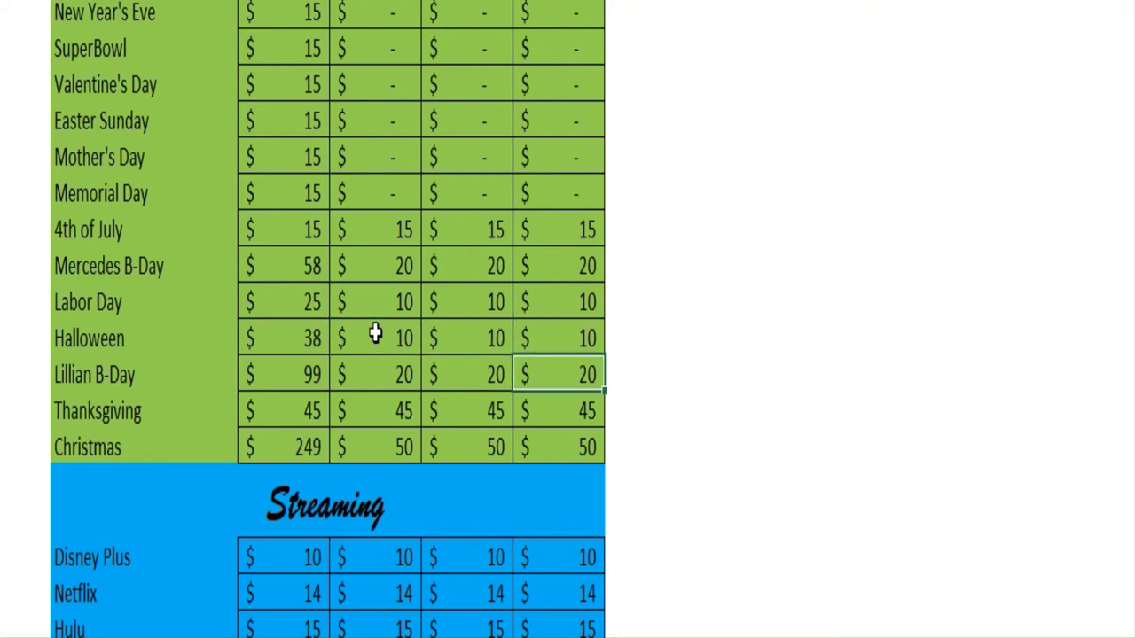
Add another 10 to the end of the July Prepping formula so it finishes with 15+10.
scroll(375, 333, "up", 12)
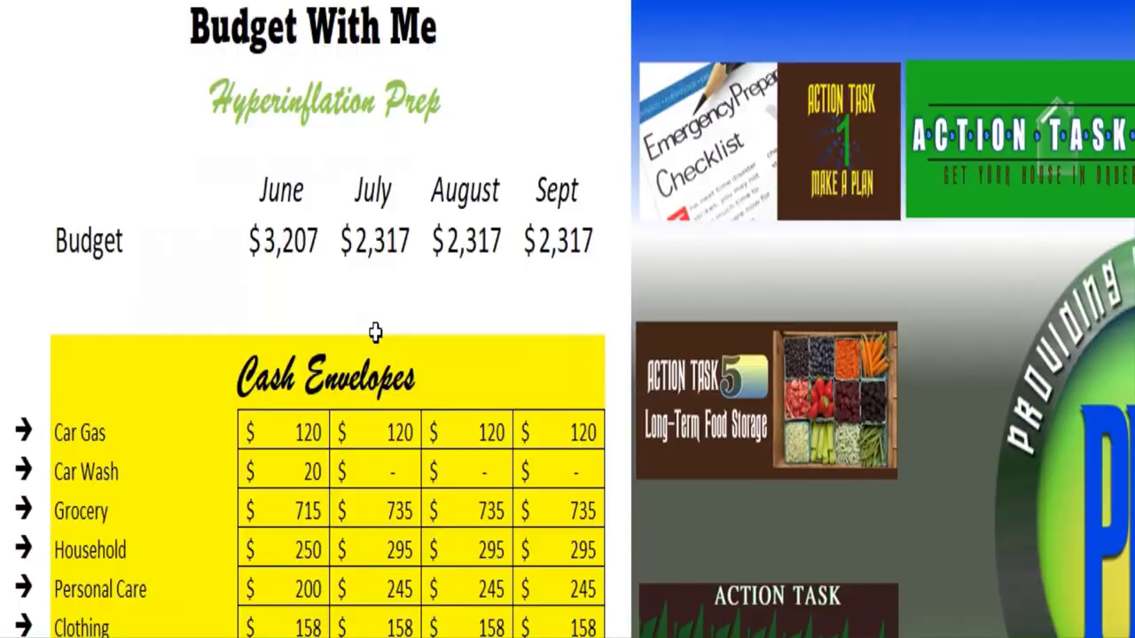
scroll(345, 319, "down", 3)
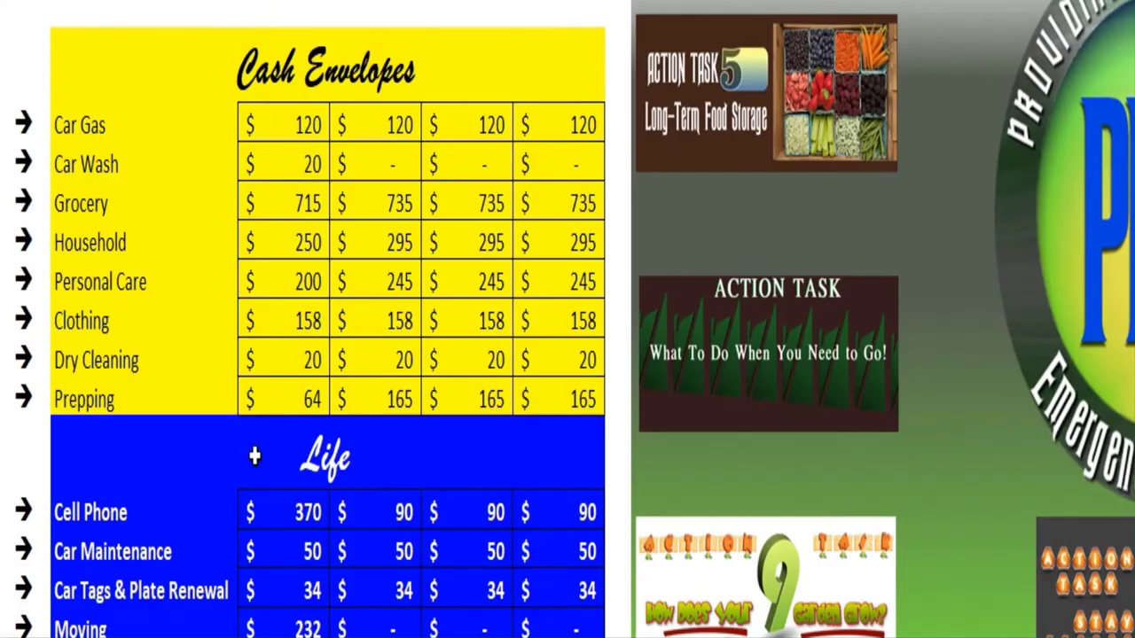
left_click(291, 398)
left_click(377, 404)
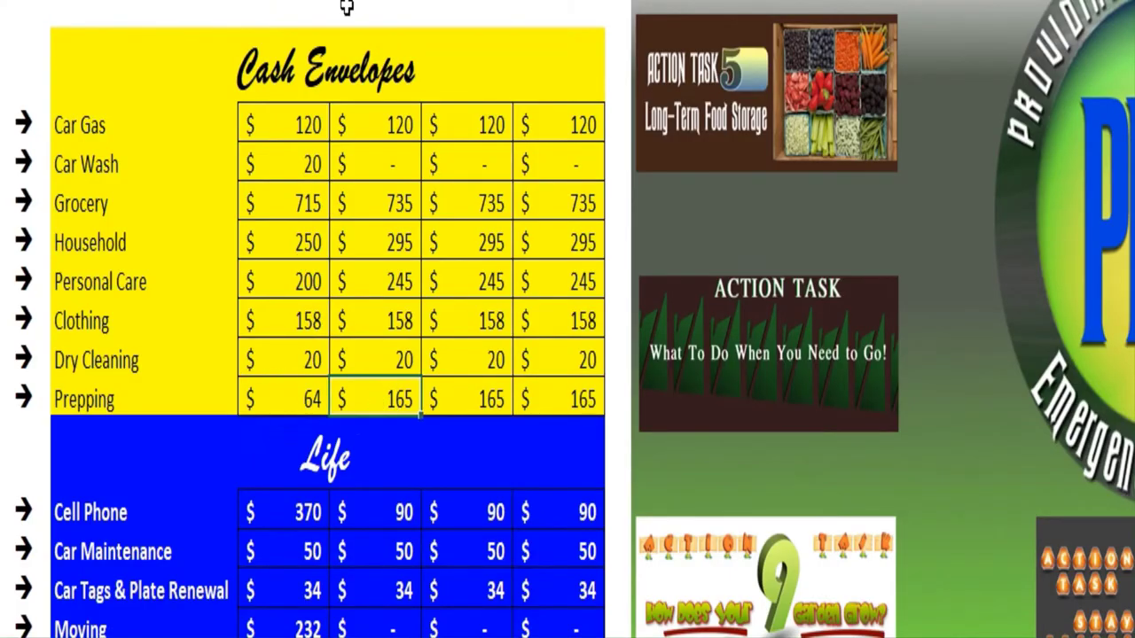
type("15+10")
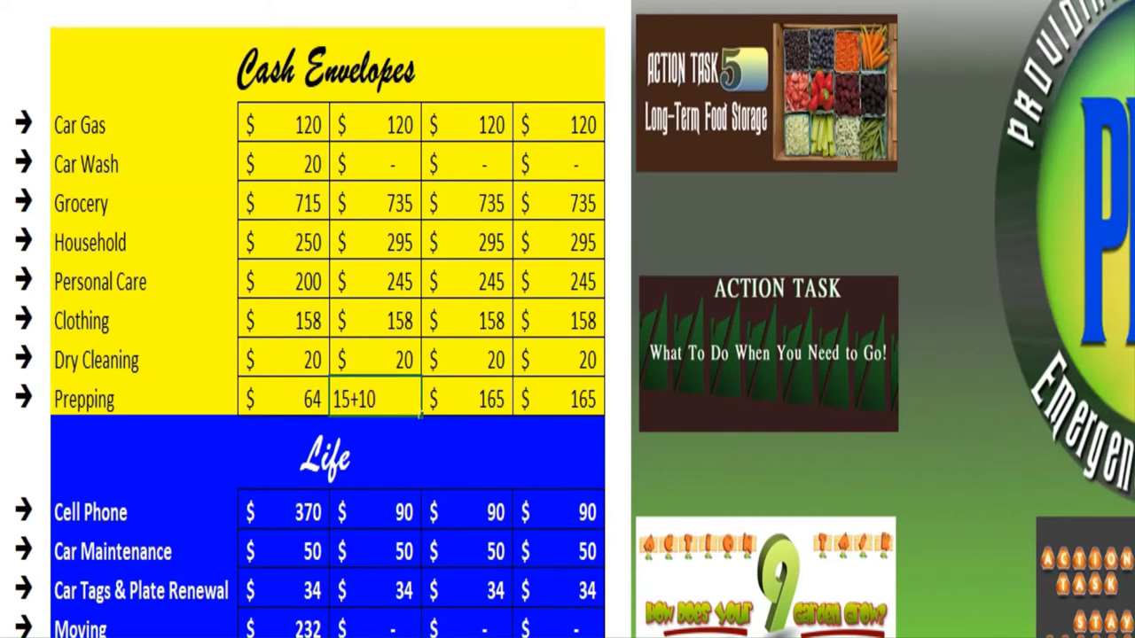
key("Return")
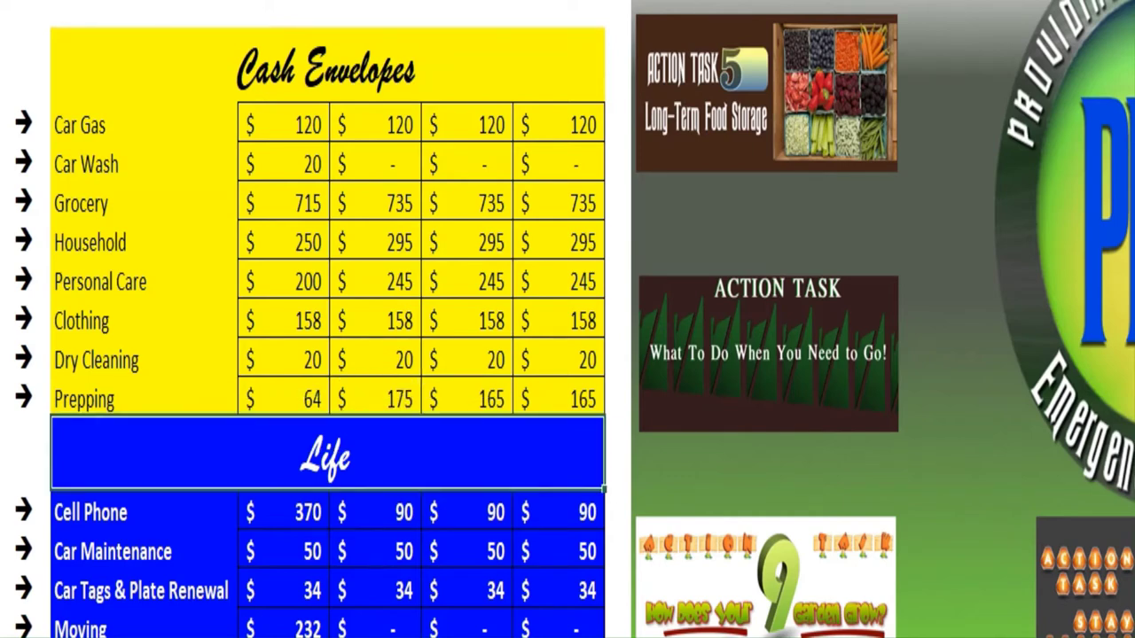
Add another 10 to the August Prepping formula and fill the July Prepping formula across through September.
left_click(491, 401)
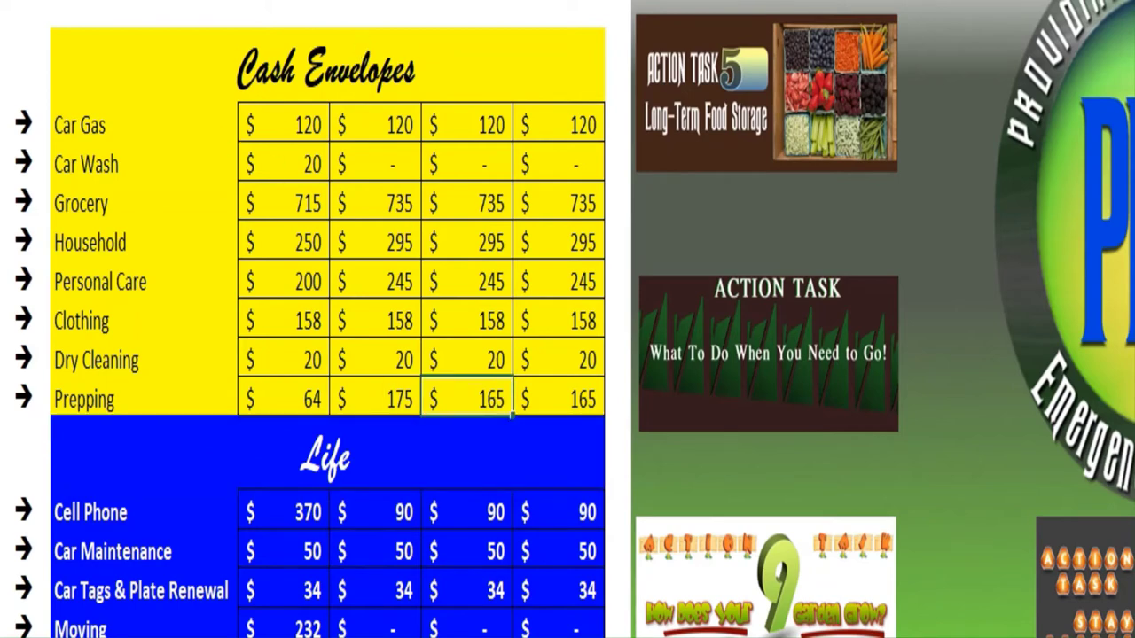
type("15")
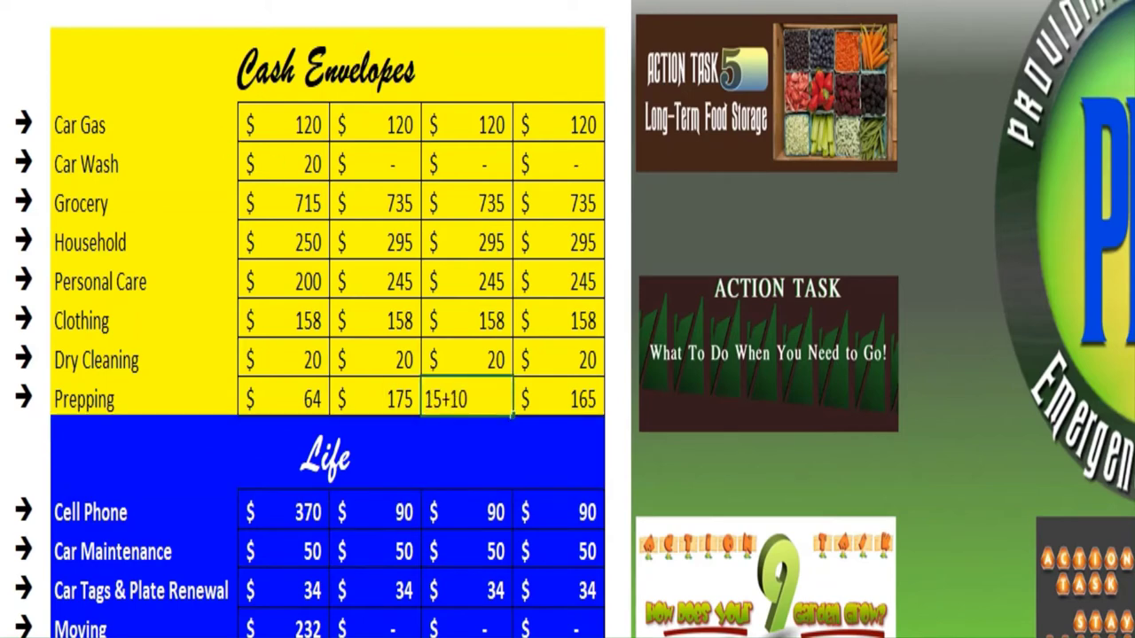
type("+10")
key("Return")
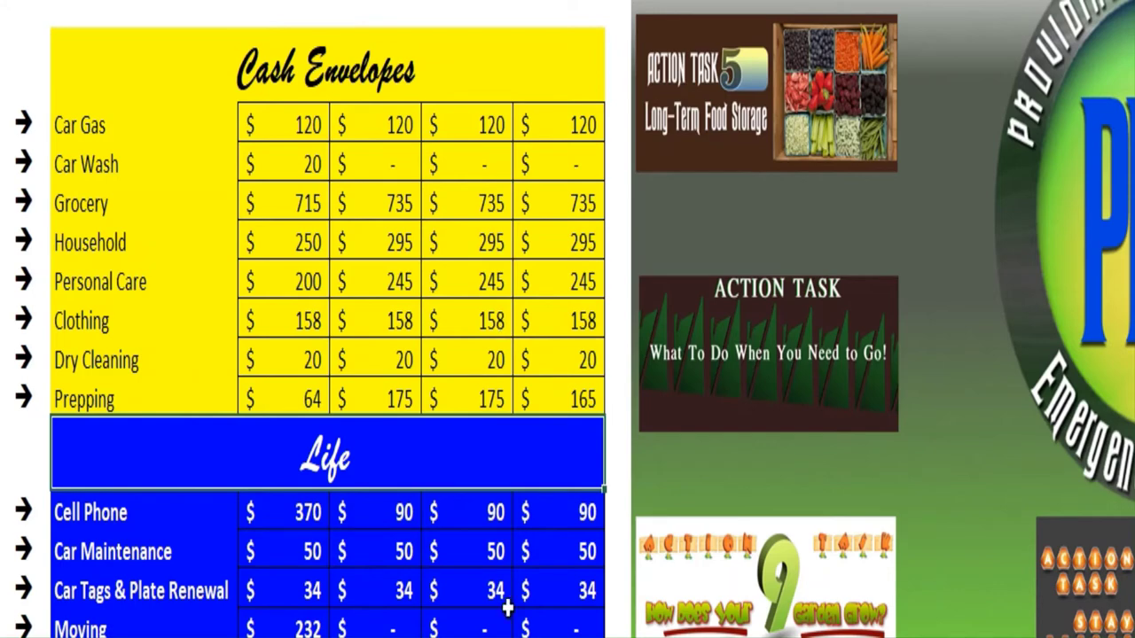
left_click(390, 400)
left_click_drag(422, 415, 568, 425)
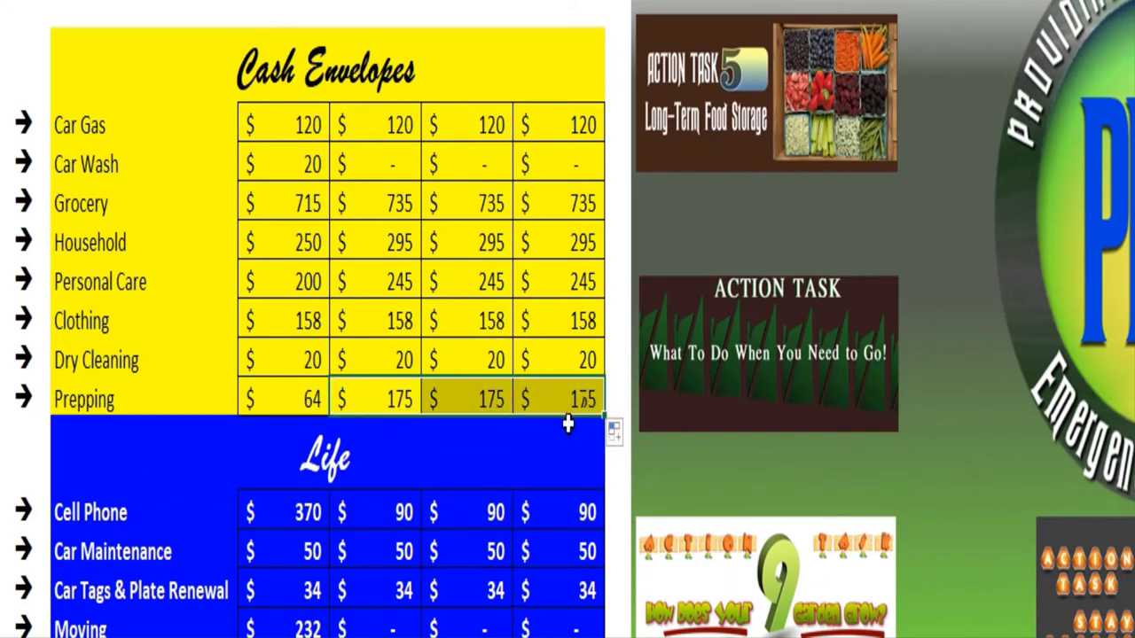
Copy the arrow marker beside Sam's Club and paste it beside New Year's Eve in the Holiday section.
scroll(567, 423, "down", 8)
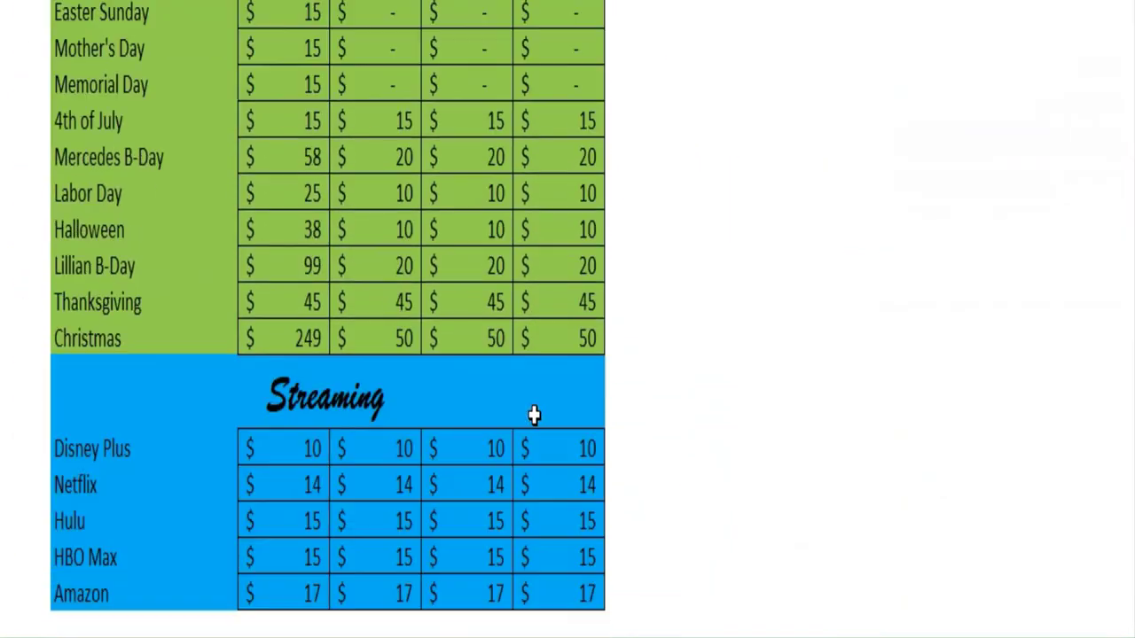
scroll(532, 413, "up", 3)
scroll(497, 400, "down", 1)
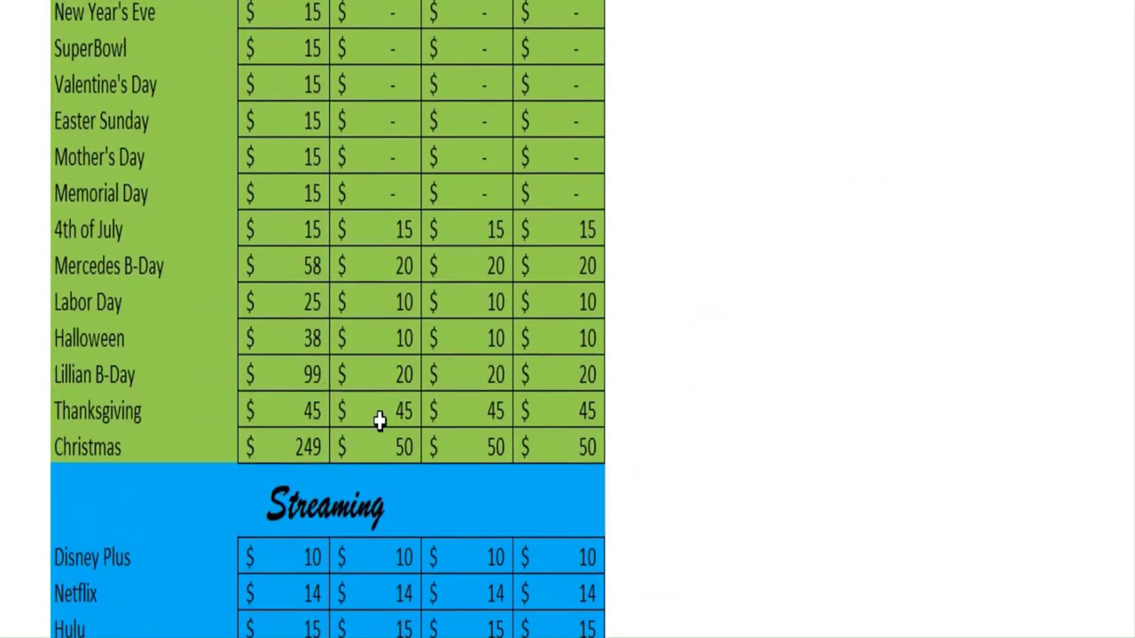
scroll(217, 379, "up", 3)
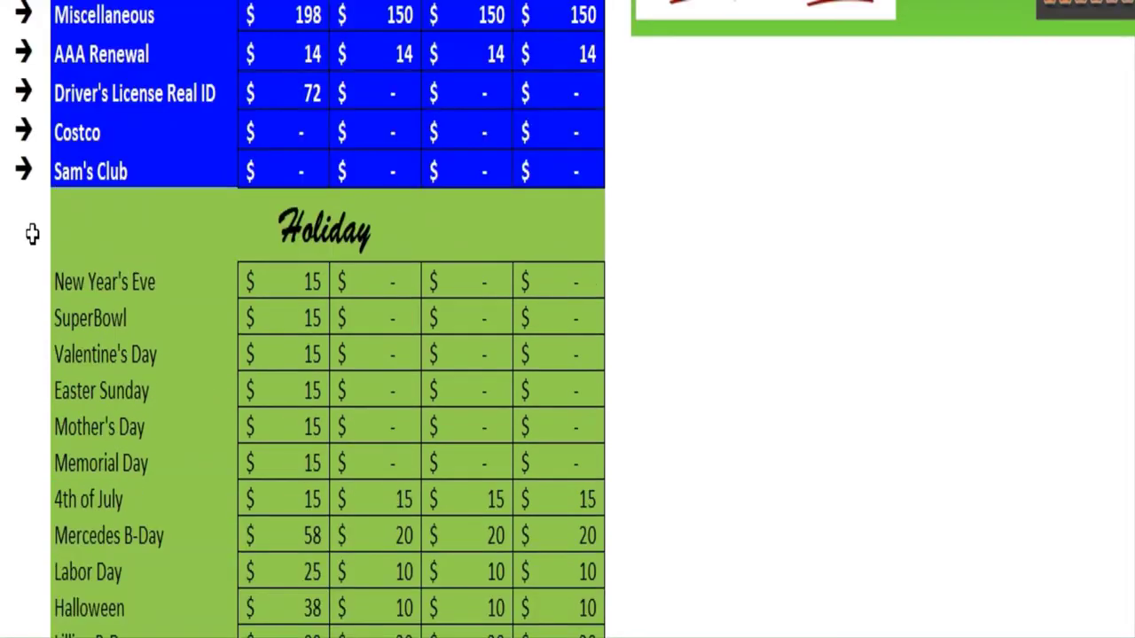
right_click(23, 170)
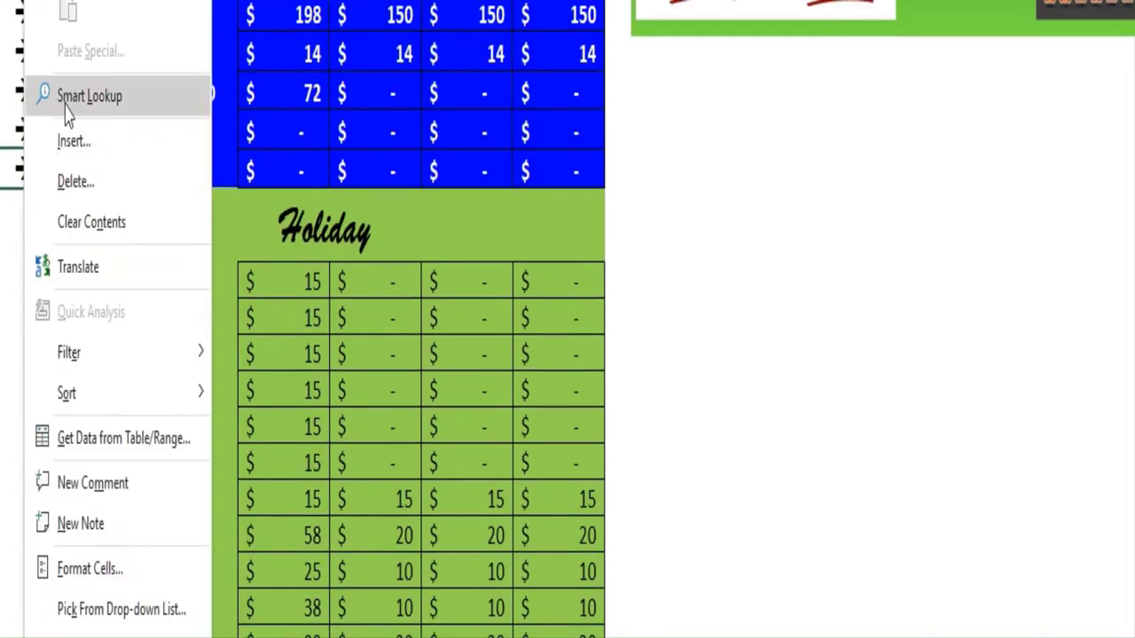
key("ctrl+c")
left_click(24, 285)
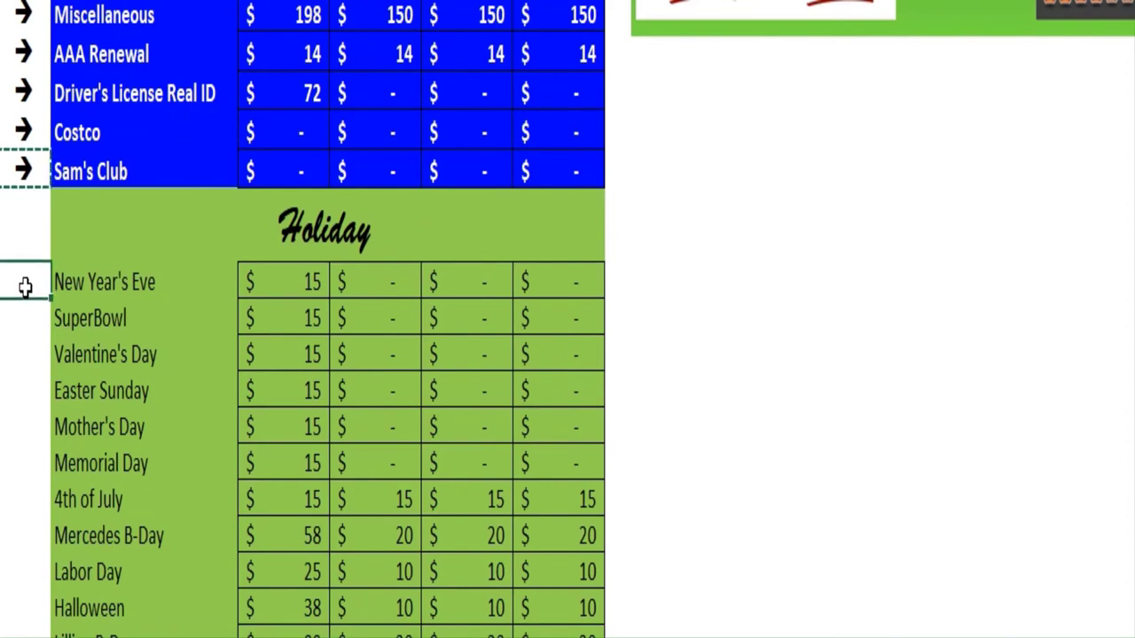
right_click(24, 285)
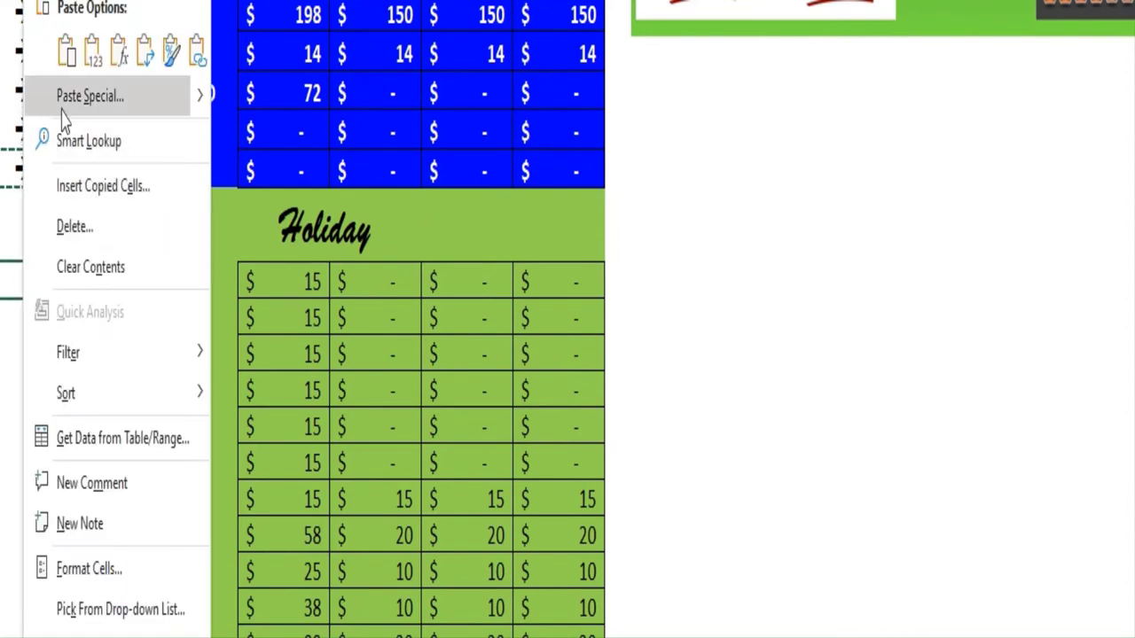
left_click(64, 53)
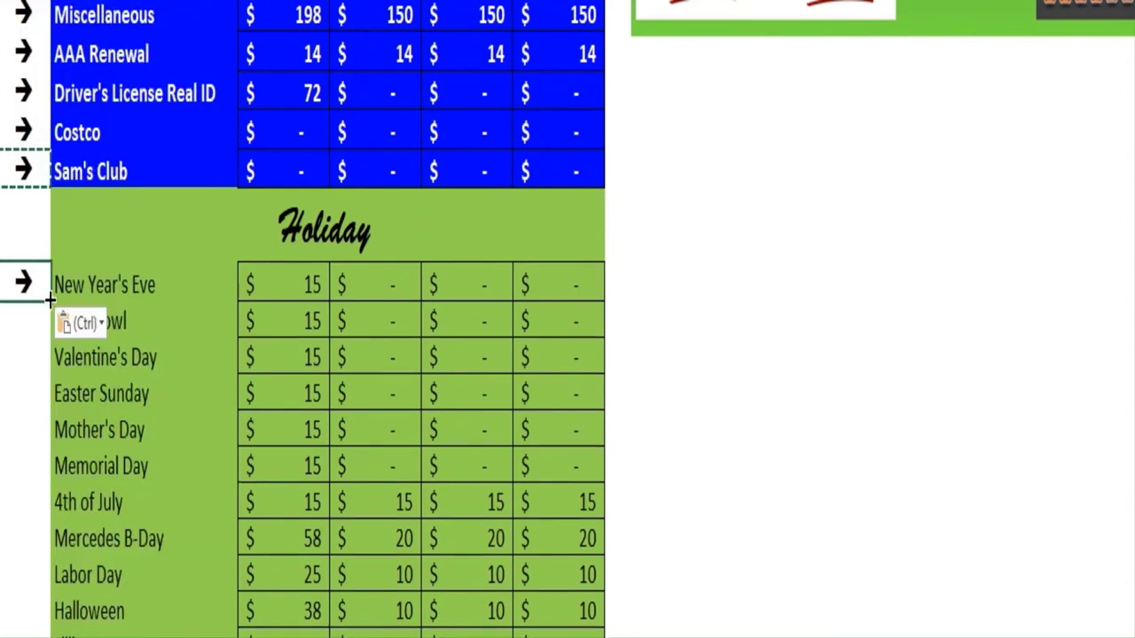
Fill the arrow marker beside New Year's Eve down through Christmas so every Holiday row has one.
scroll(50, 621, "down", 3)
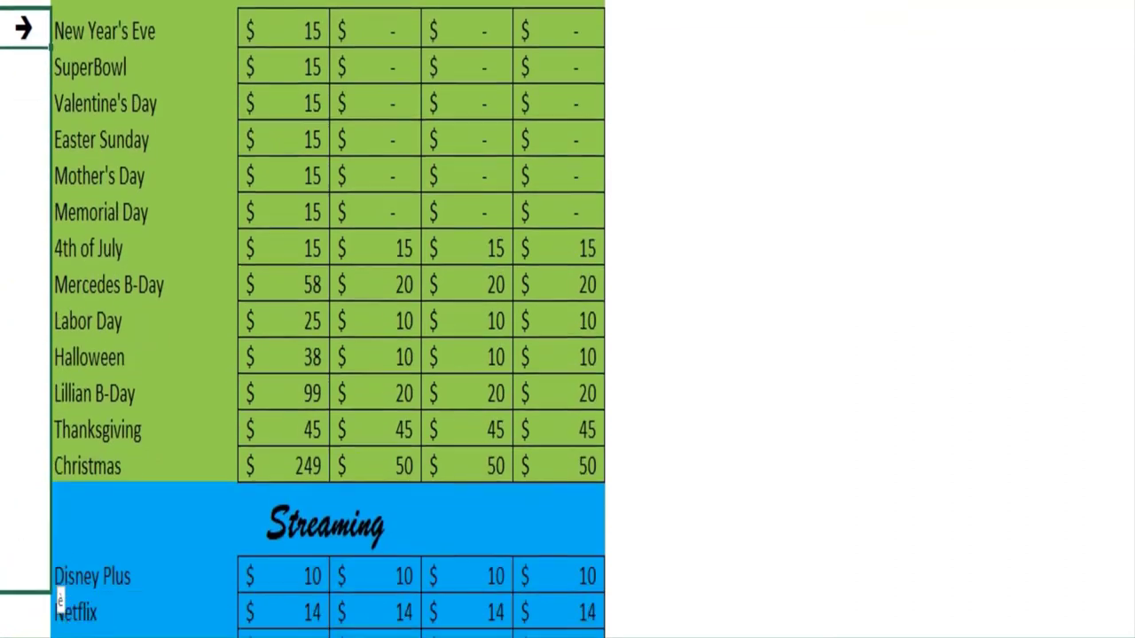
left_click_drag(33, 414, 30, 411)
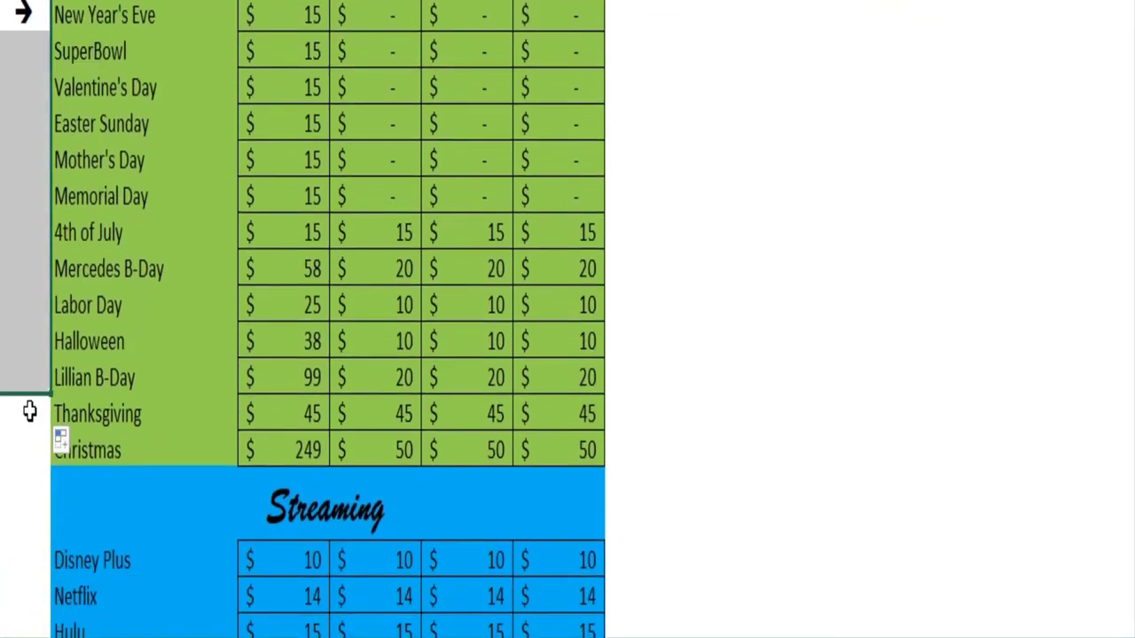
left_click(16, 446)
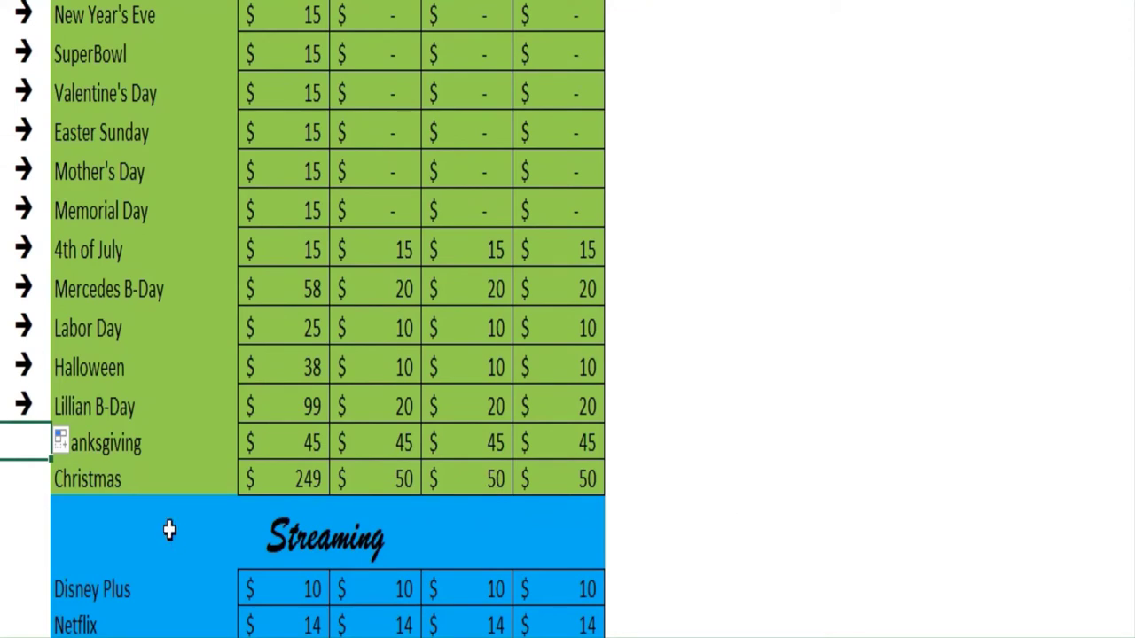
left_click(23, 407)
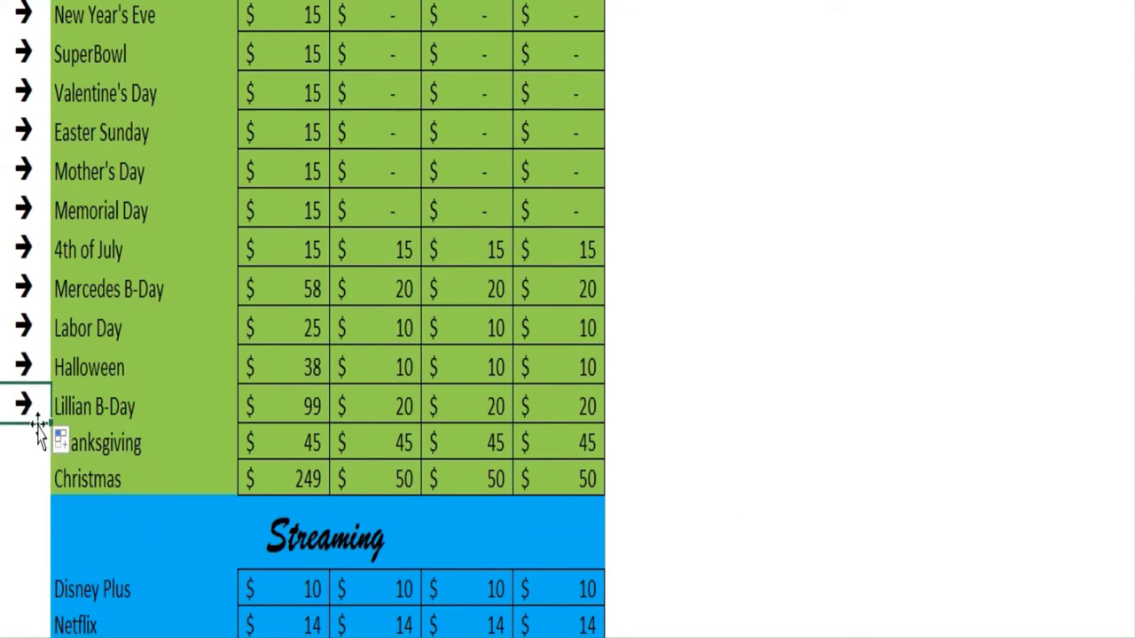
left_click_drag(52, 431, 48, 460)
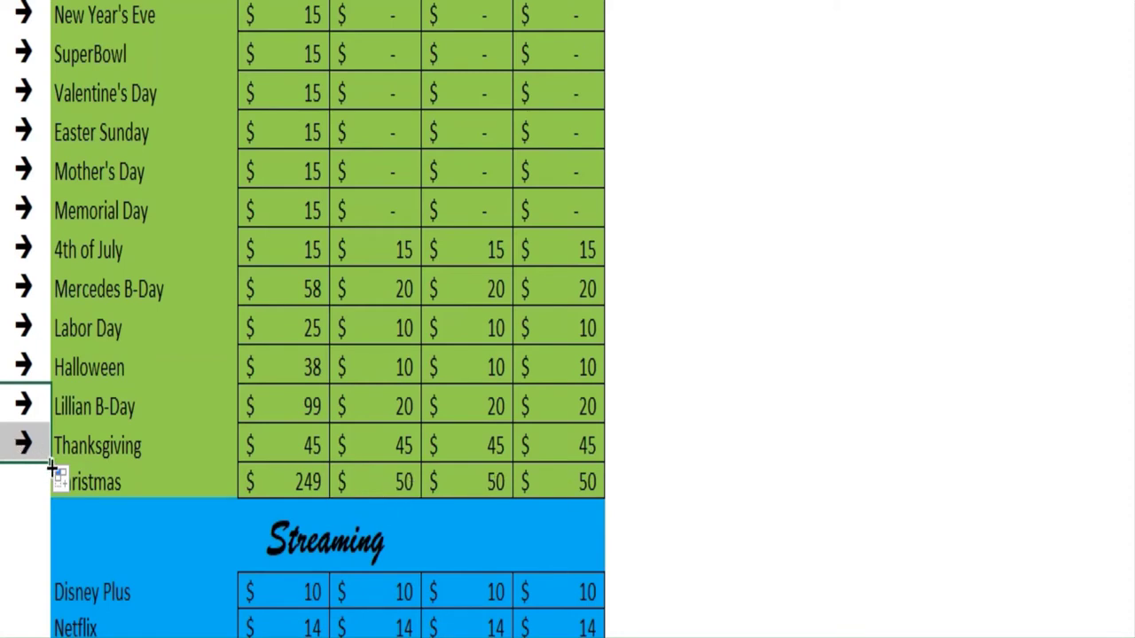
left_click_drag(50, 465, 49, 483)
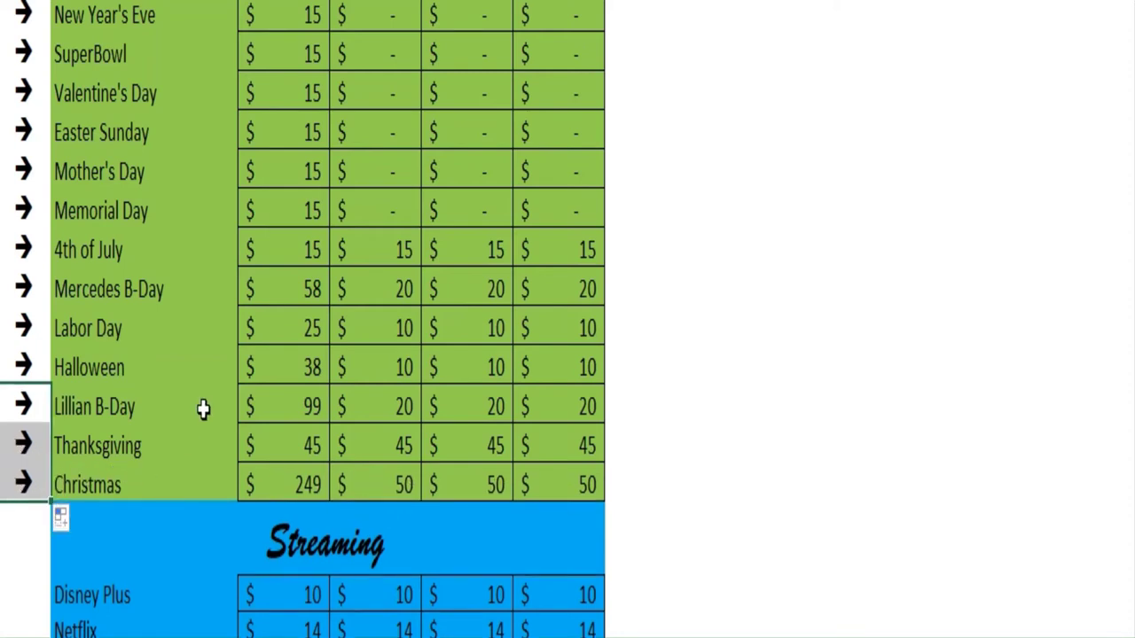
Copy the arrow marker beside Christmas to Disney Plus and fill it down the Streaming section through Amazon.
scroll(187, 440, "down", 1)
scroll(206, 394, "down", 1)
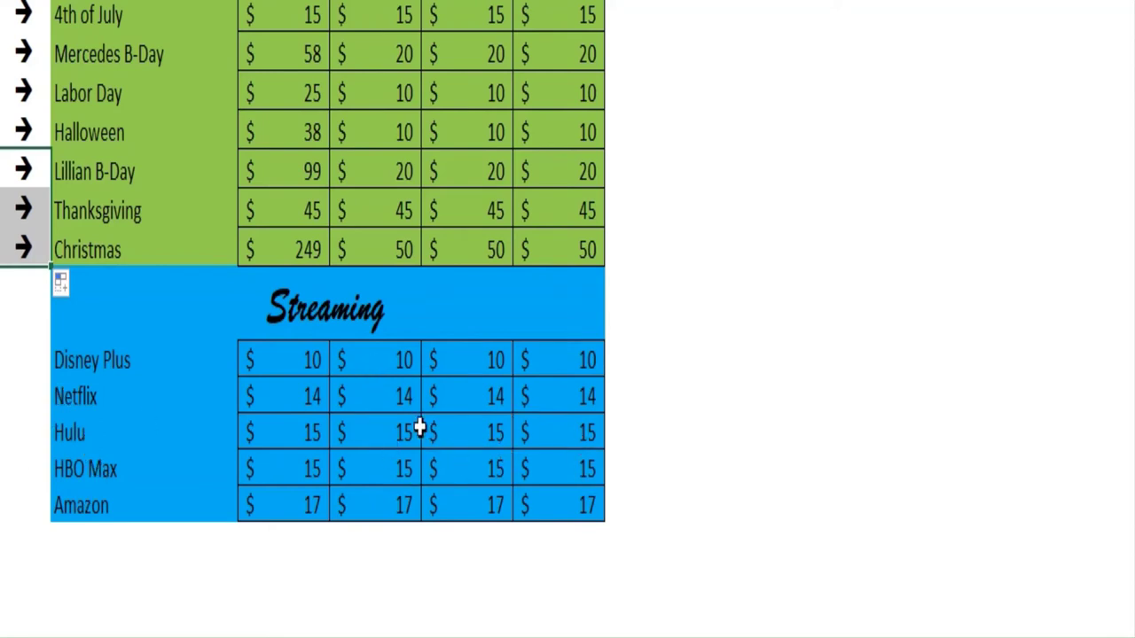
left_click_drag(391, 347, 408, 473)
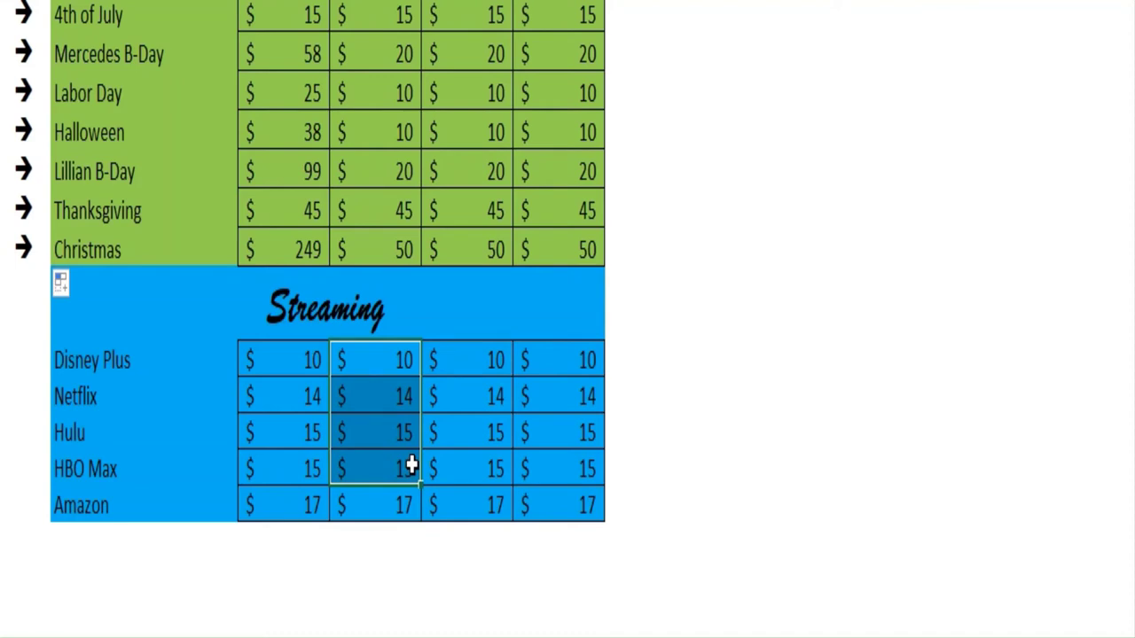
right_click(18, 248)
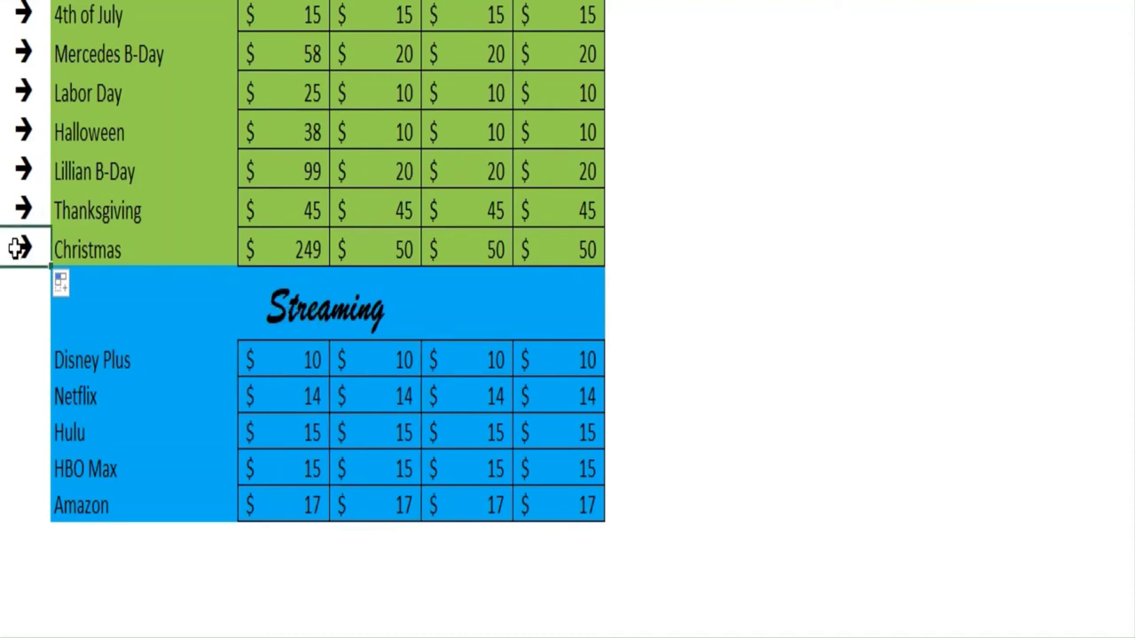
key("ctrl+c")
left_click(16, 356)
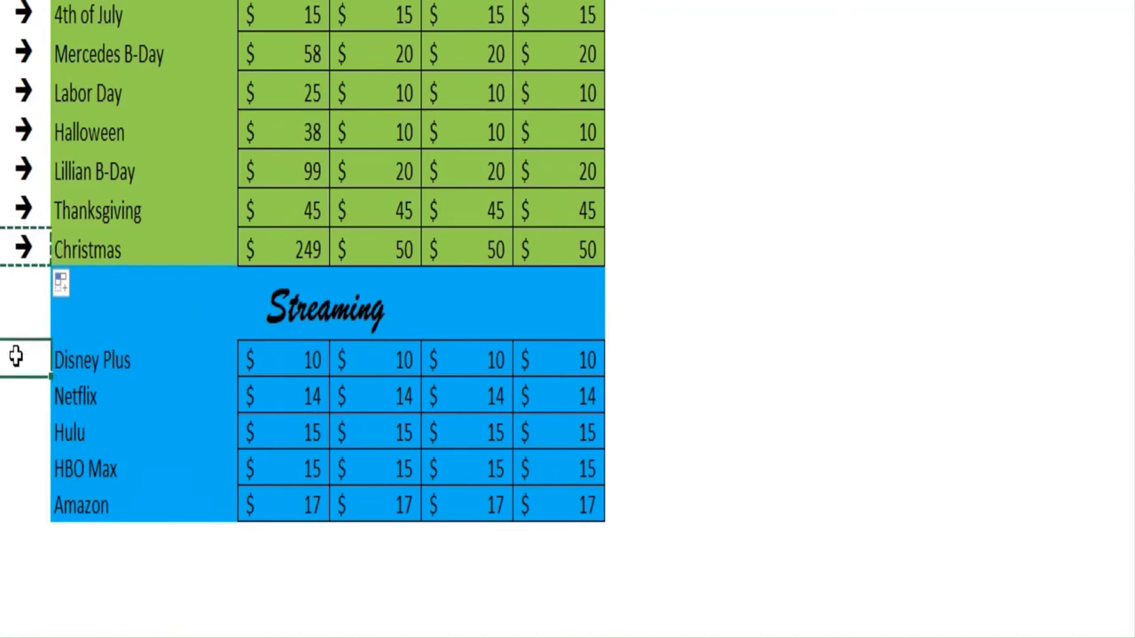
key("ctrl+v")
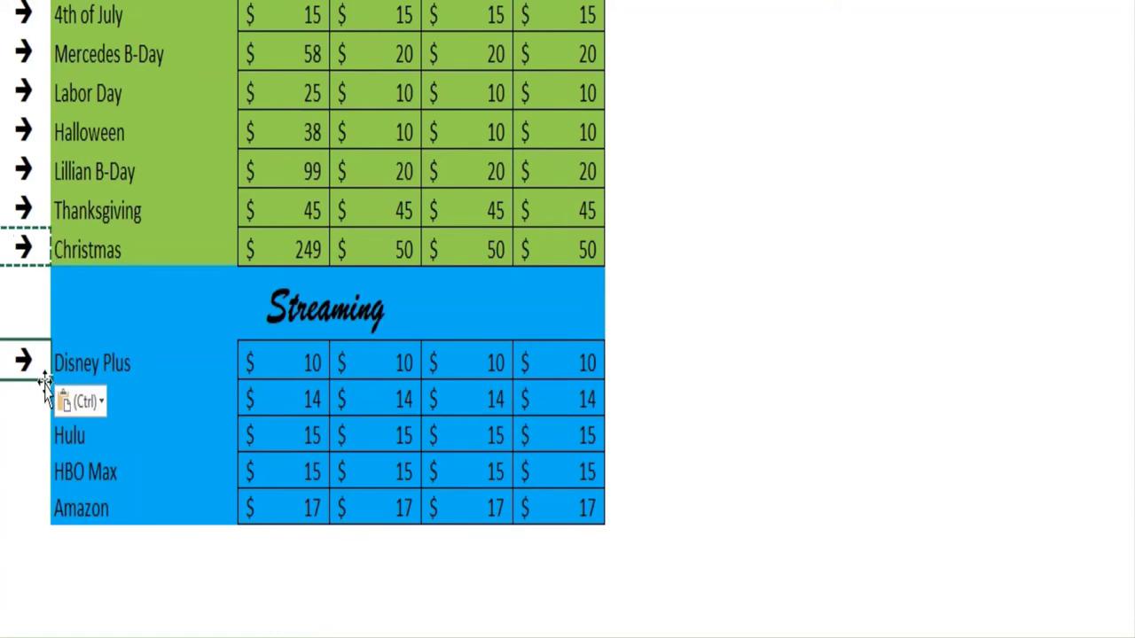
left_click_drag(44, 381, 57, 525)
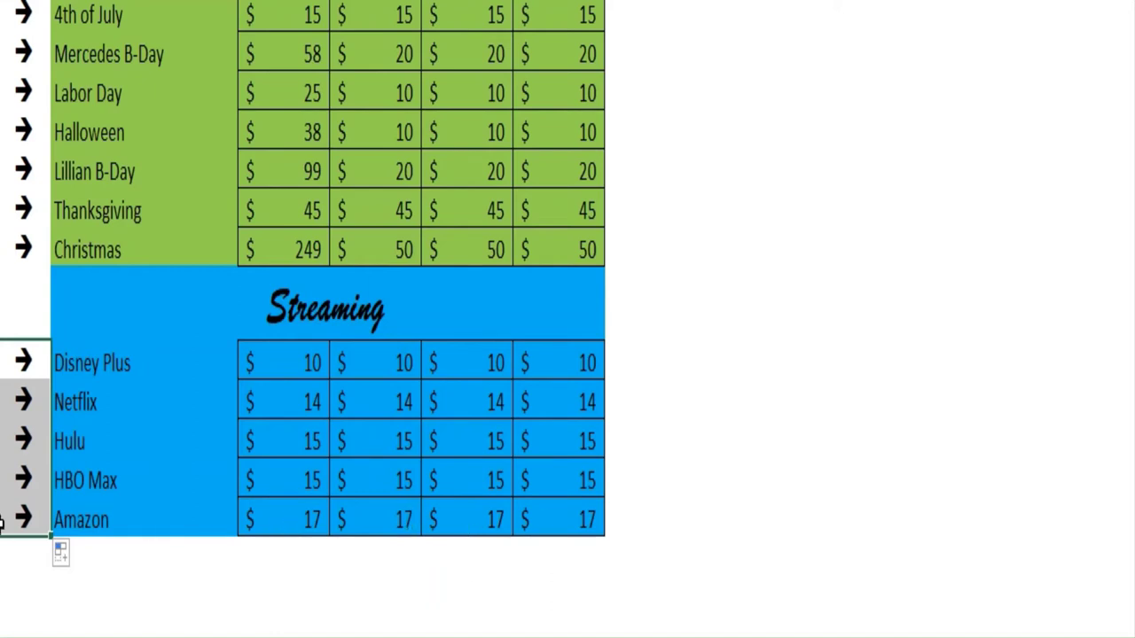
left_click(80, 525)
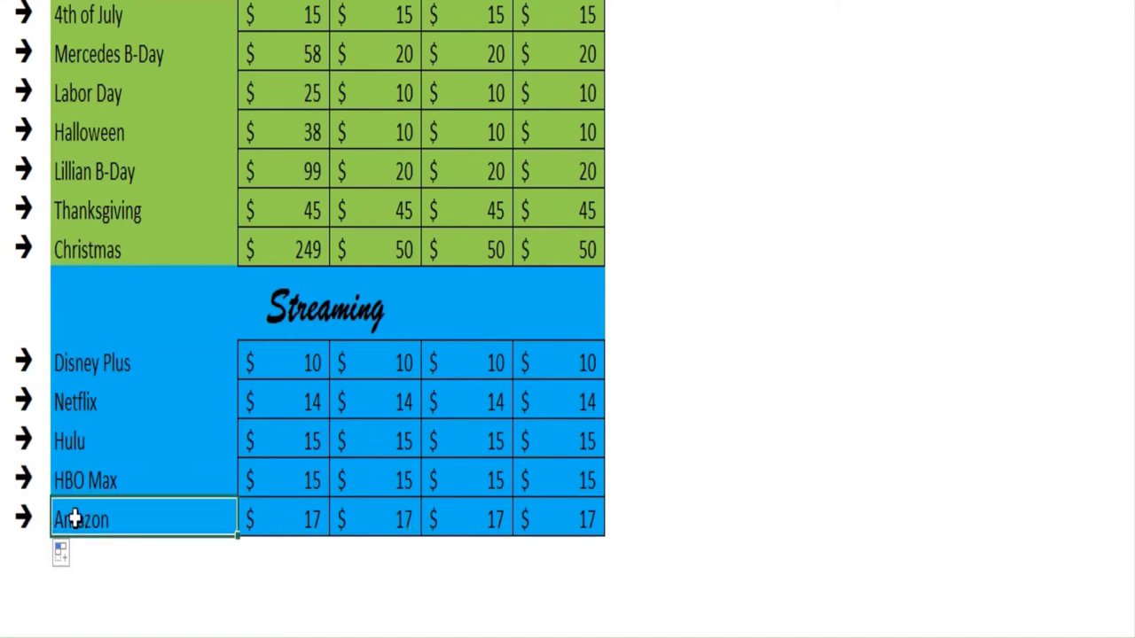
Clear the July, August and September amounts for Disney Plus, Netflix, Hulu and HBO Max.
left_click_drag(337, 363, 572, 479)
left_click_drag(378, 363, 405, 480)
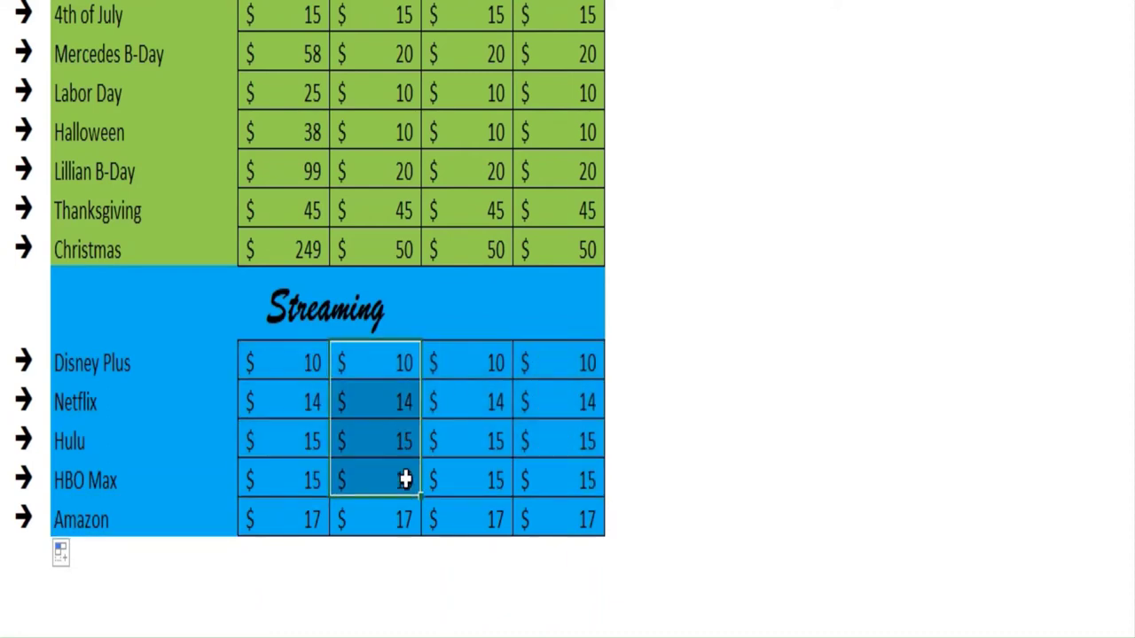
left_click_drag(375, 367, 546, 481)
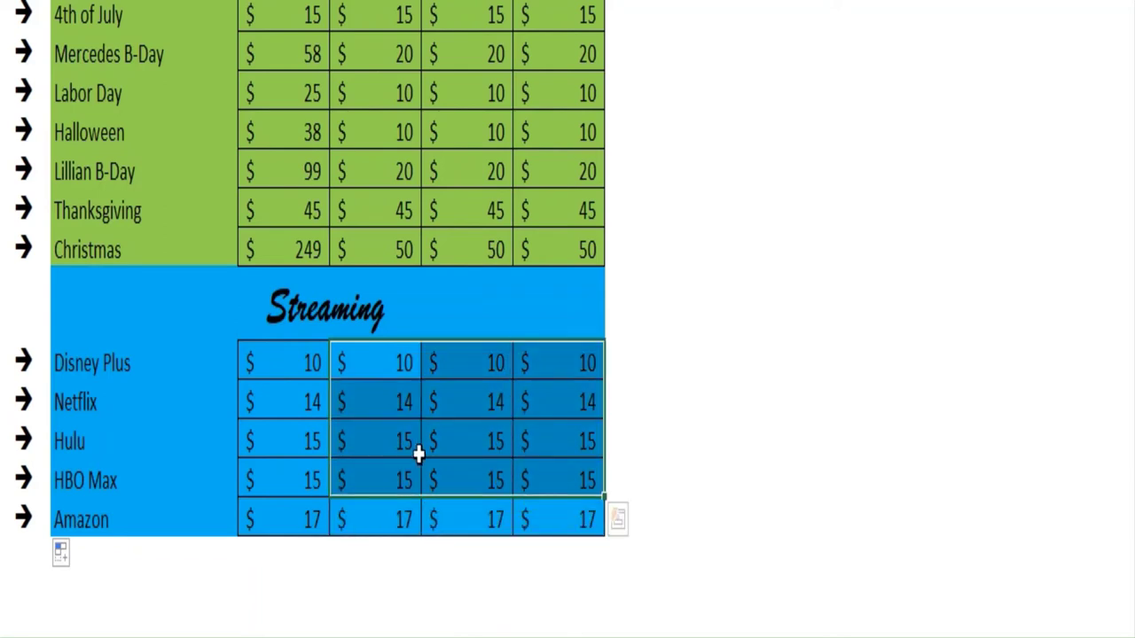
left_click_drag(367, 360, 382, 481)
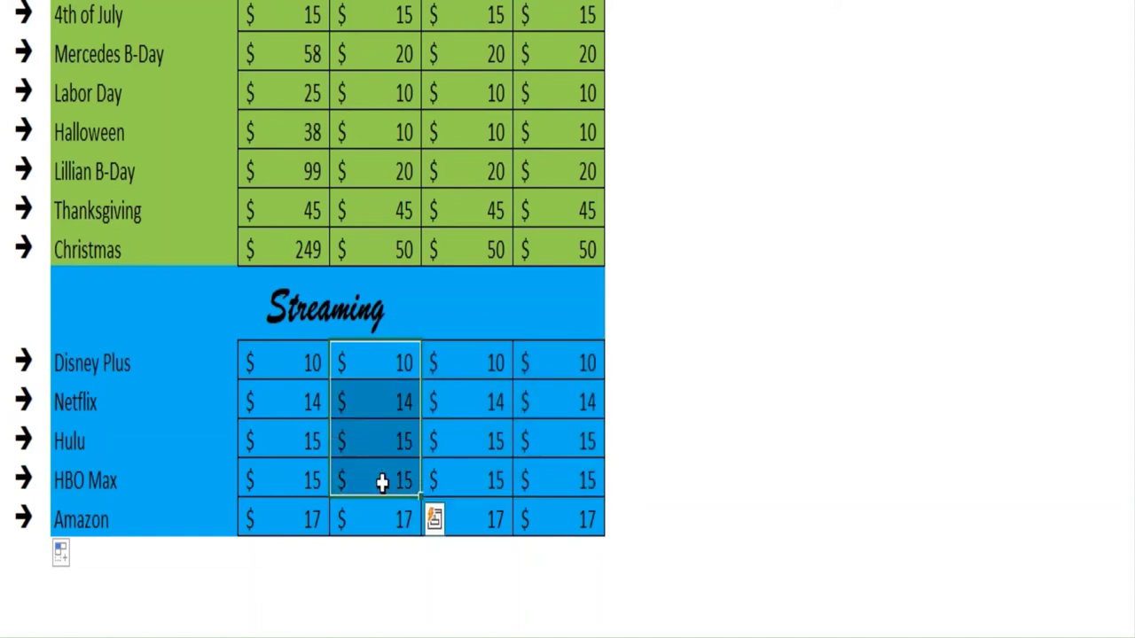
left_click_drag(381, 360, 577, 474)
key("Delete")
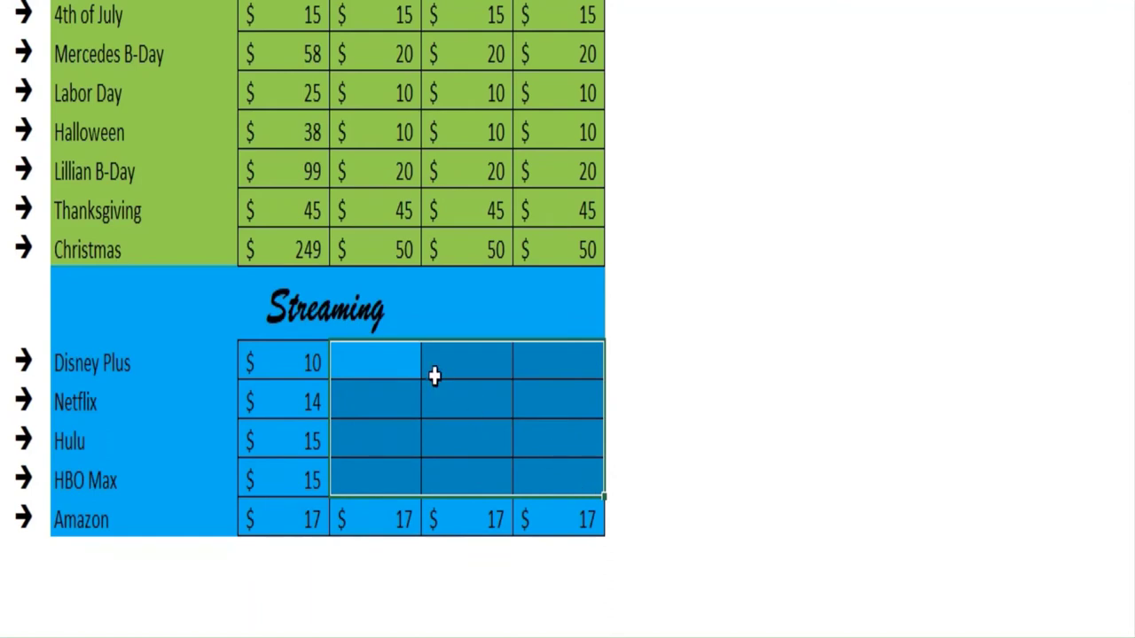
Set the Disney Plus amounts for July, August and September to 0.
left_click(392, 364)
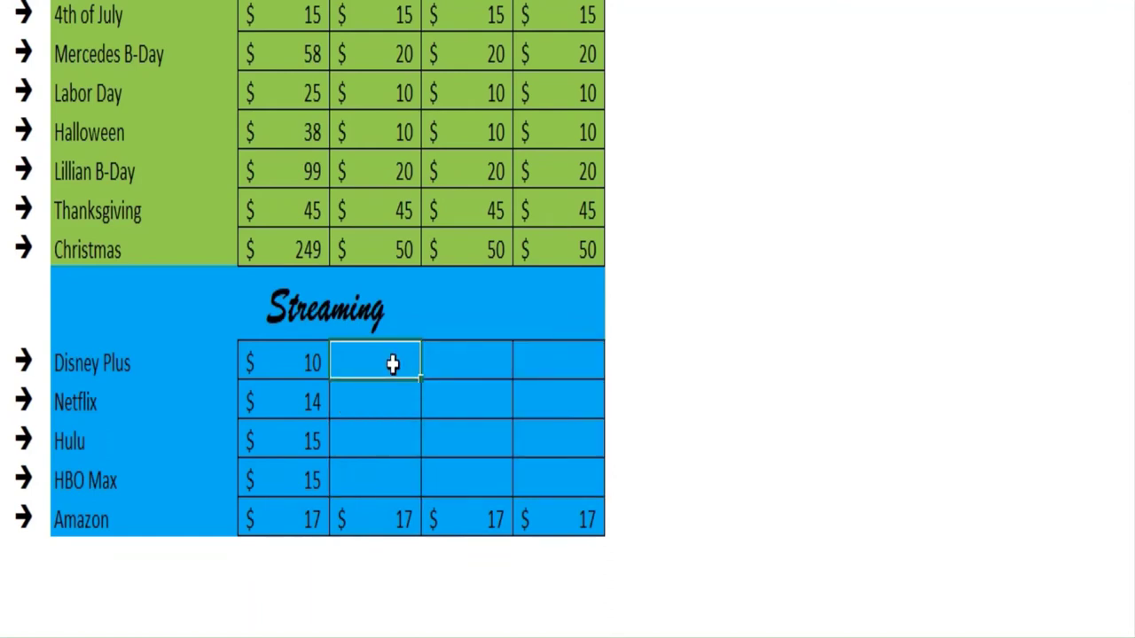
type("0")
key("Tab")
type("0")
key("Tab")
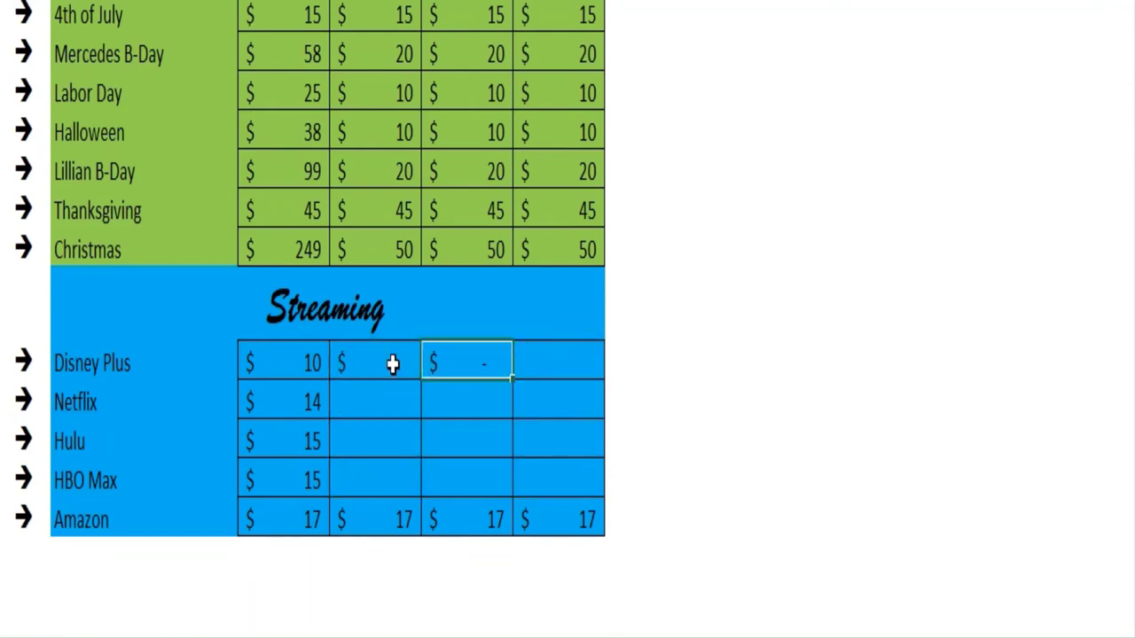
key("Tab")
key("shift+Tab")
key("F2")
type("0")
key("Return")
Fill the Disney Plus zeros down through HBO Max for July, August and September.
left_click_drag(390, 366, 567, 403)
left_click_drag(381, 369, 592, 390)
left_click_drag(390, 362, 606, 483)
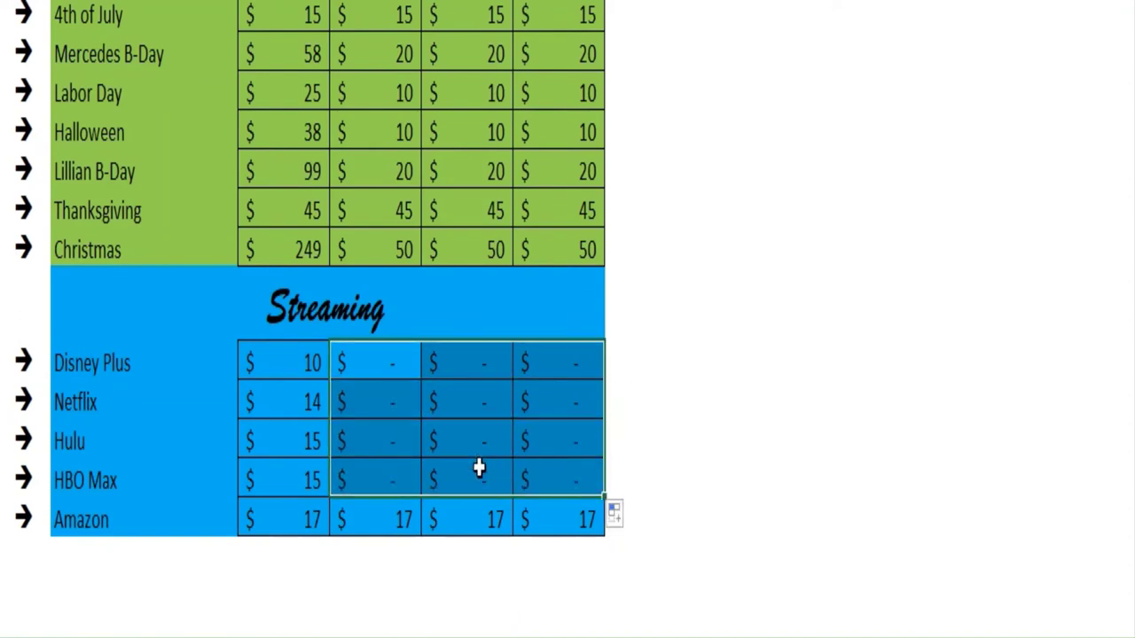
scroll(479, 466, "up", 7)
scroll(478, 471, "up", 3)
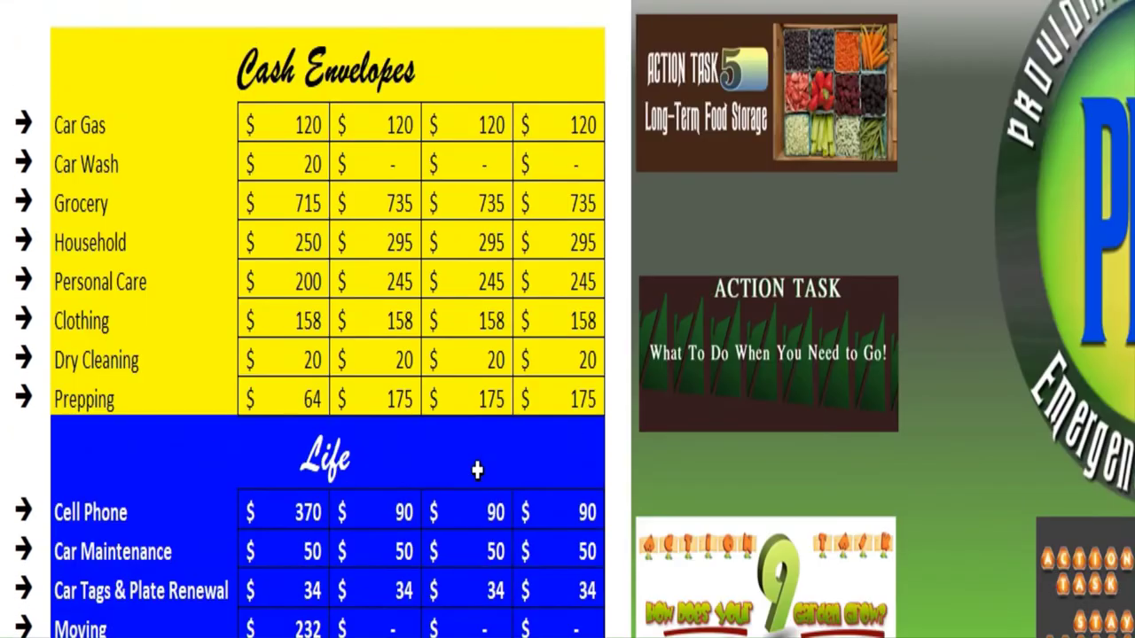